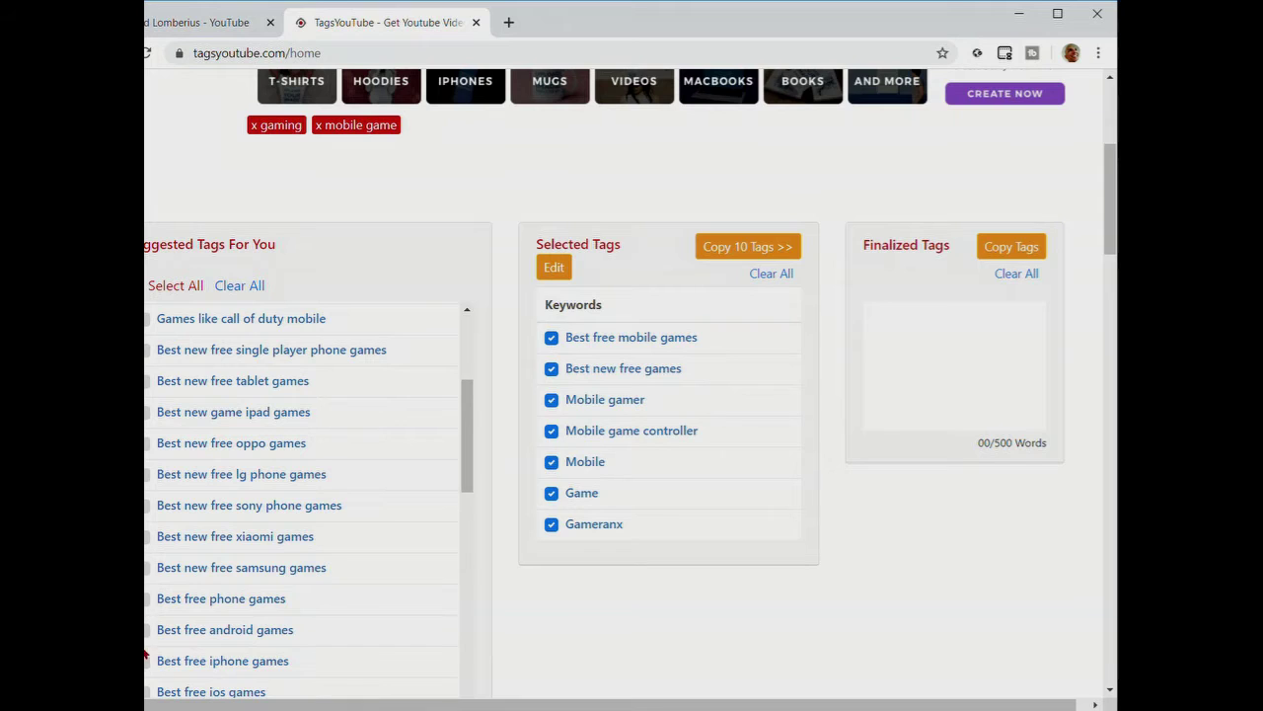
# Transfer all checked keywords from the selected tags to the finalized tags, and copy the finalized list
pyautogui.click(738, 248)
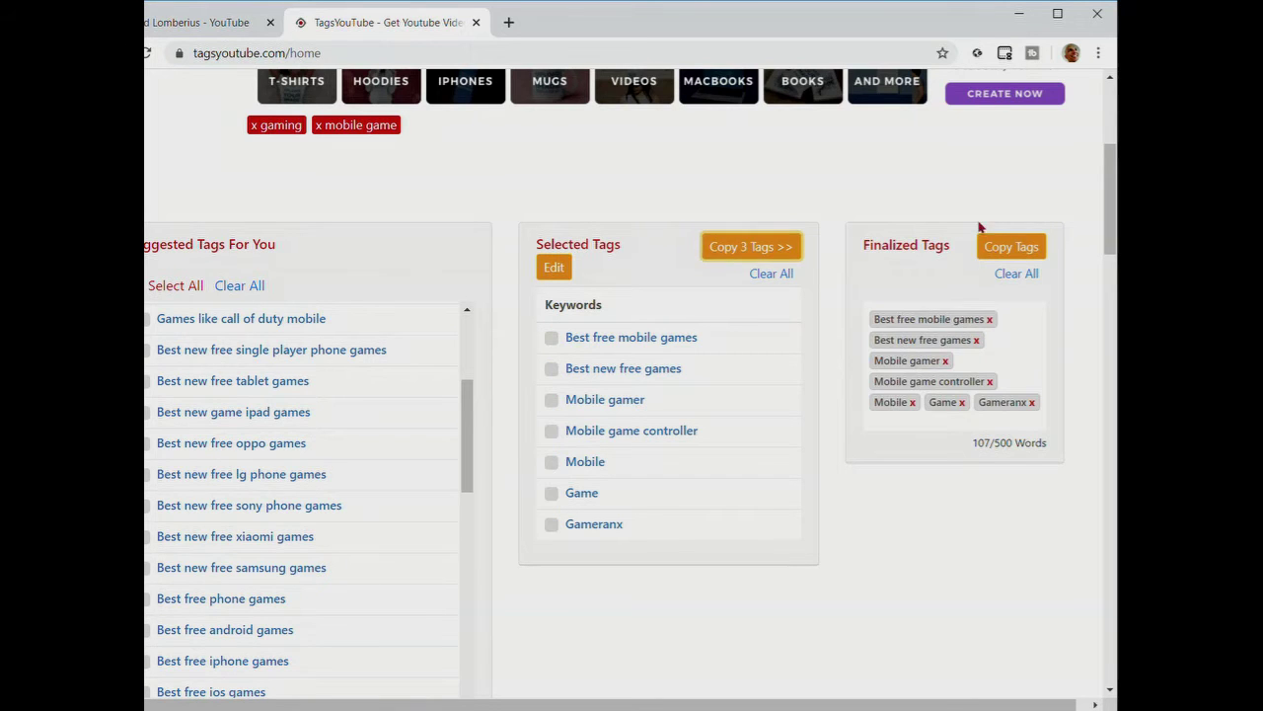
pyautogui.click(1010, 249)
# Switch to the YouTube channel page and look through its uploads and all-videos listing for the newly uploaded game video
pyautogui.click(189, 20)
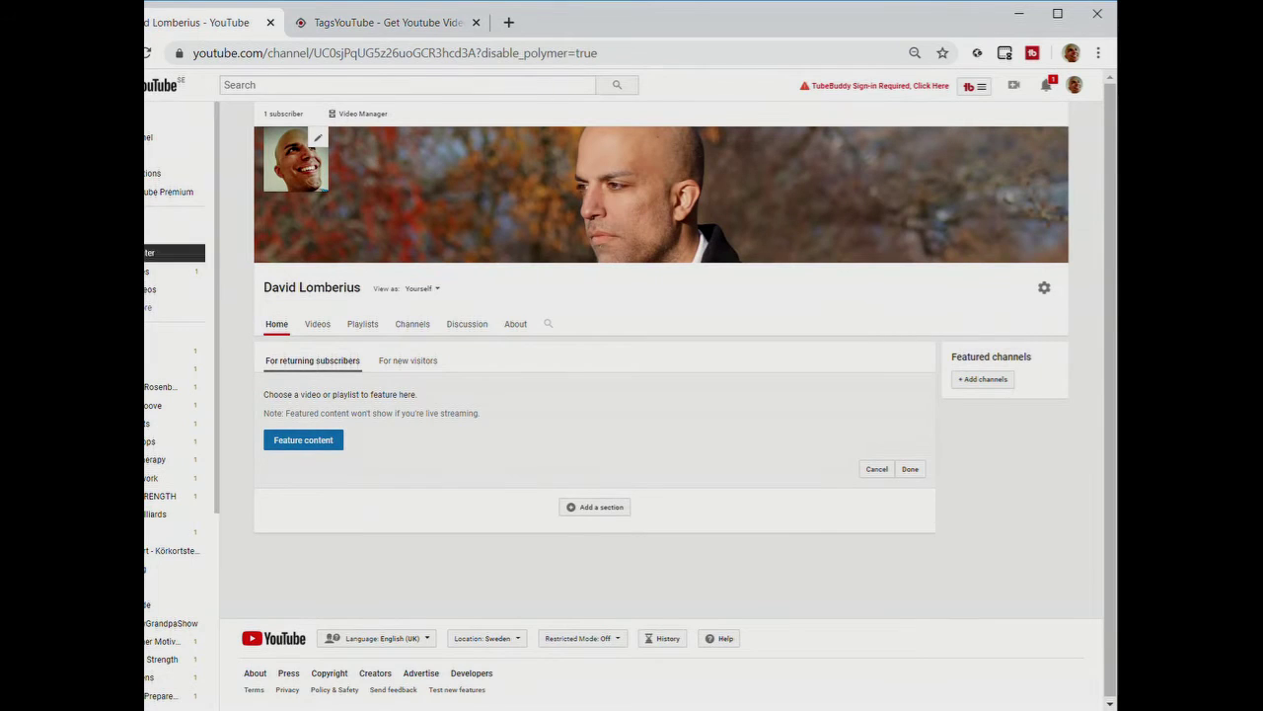
pyautogui.click(318, 326)
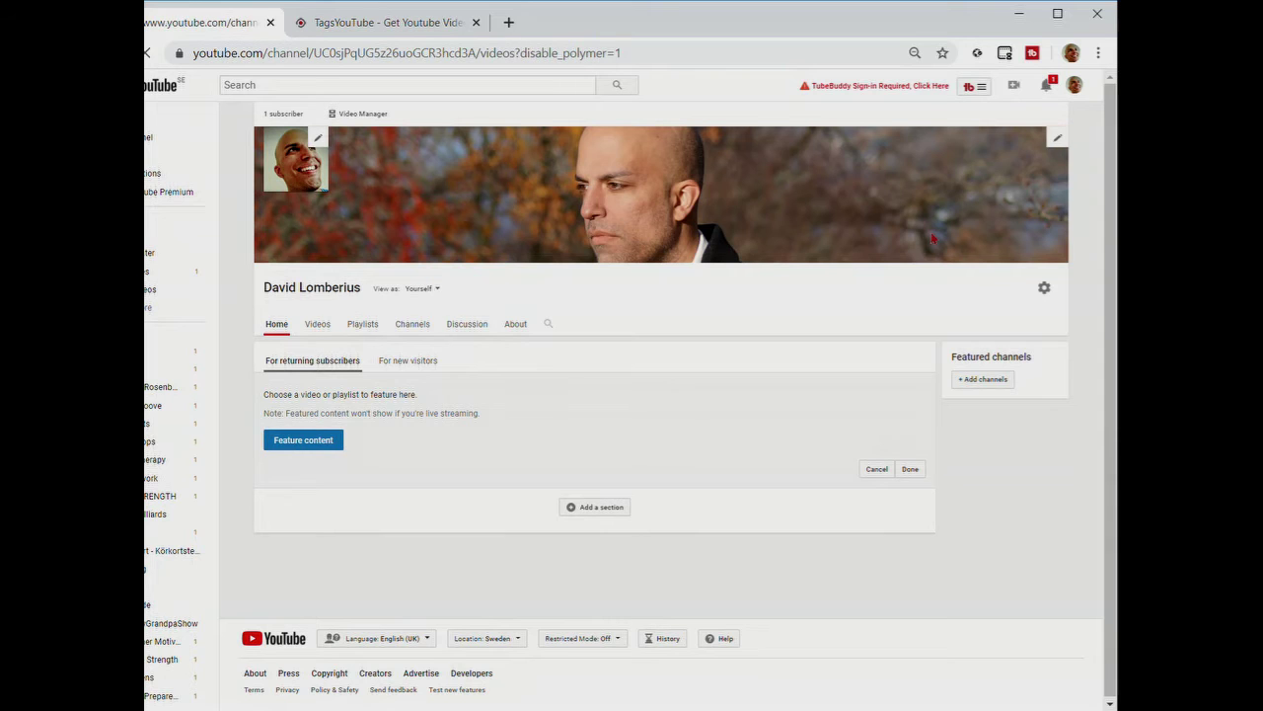
pyautogui.scroll(3, 585, 253)
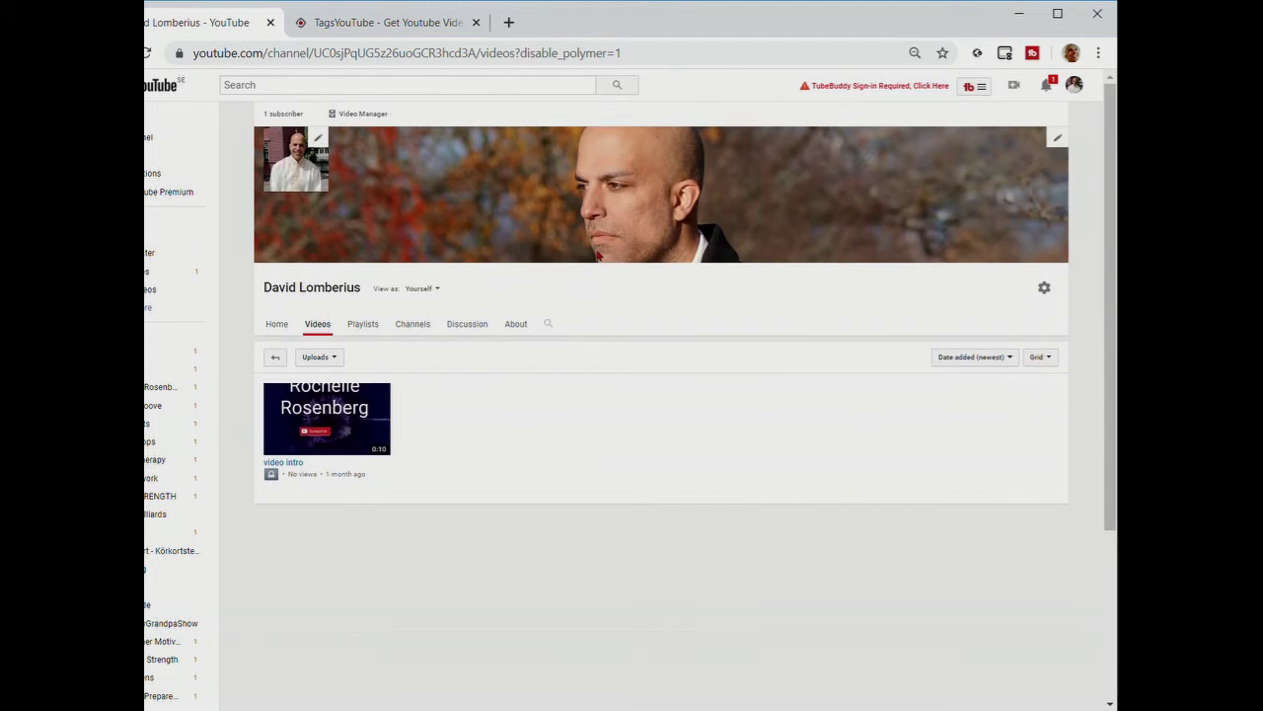
pyautogui.click(332, 362)
pyautogui.click(341, 378)
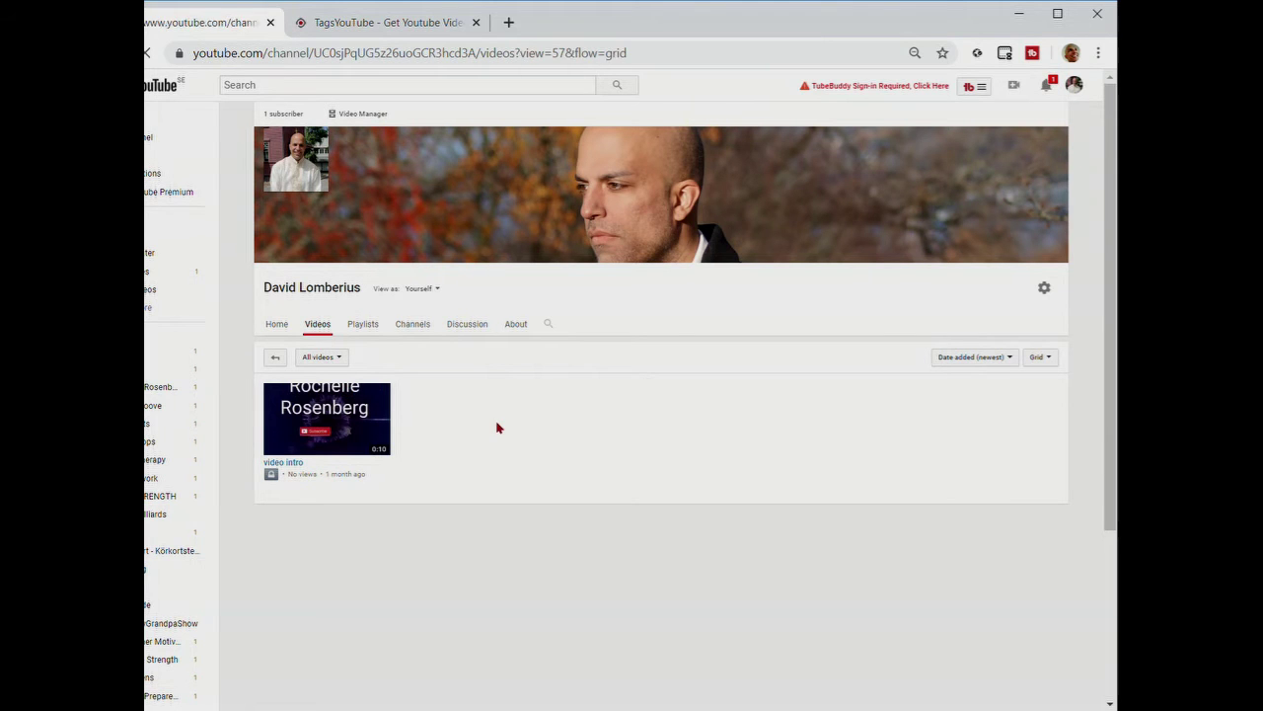
pyautogui.scroll(-3, 780, 370)
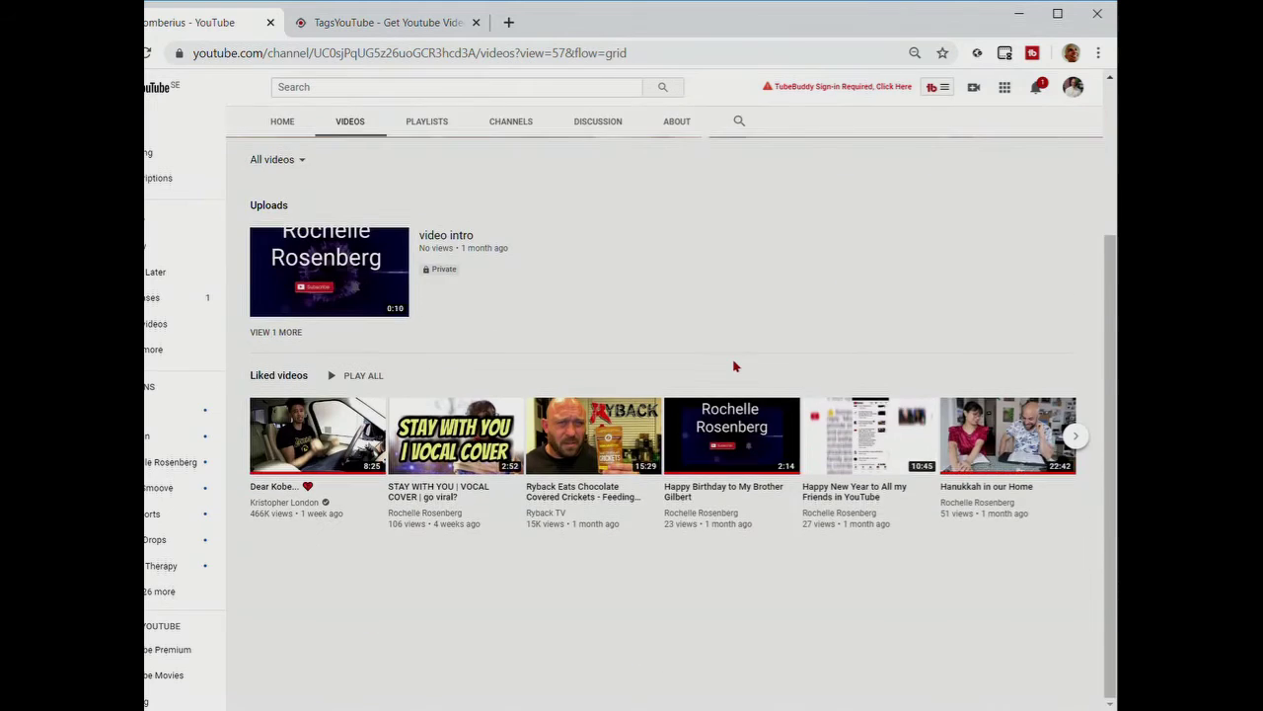
pyautogui.scroll(2, 733, 367)
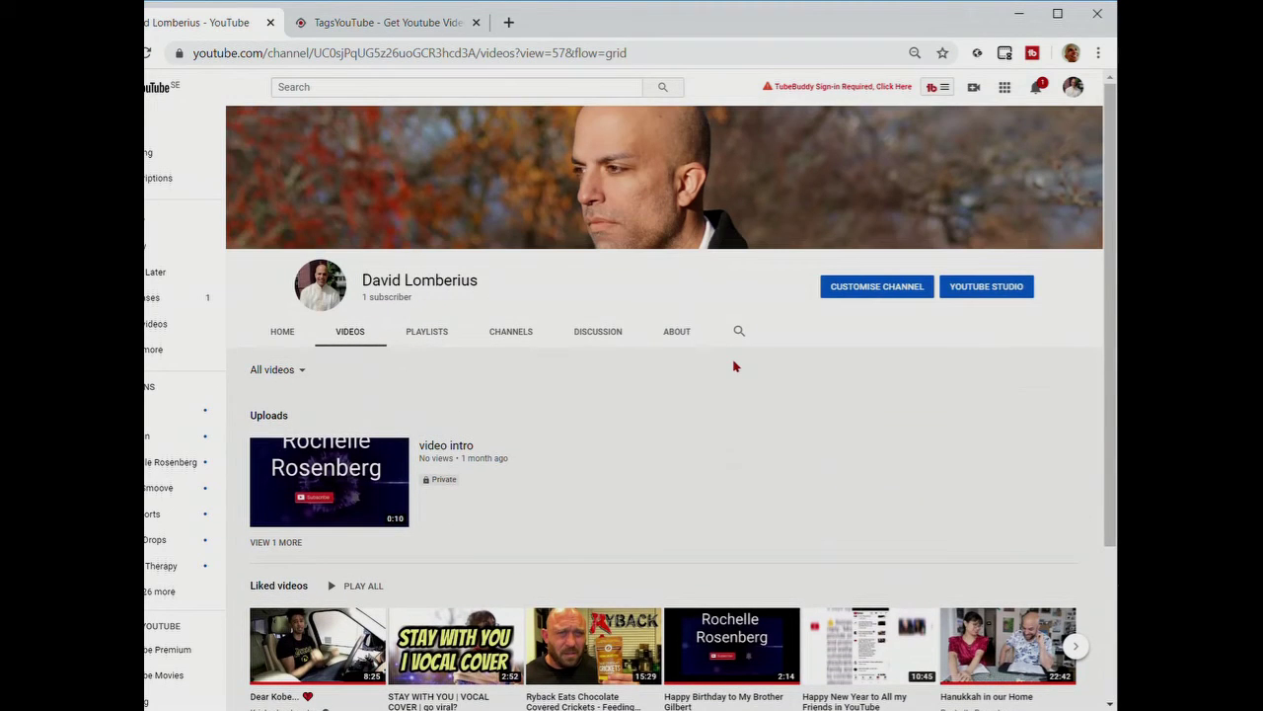
pyautogui.click(426, 336)
pyautogui.click(344, 346)
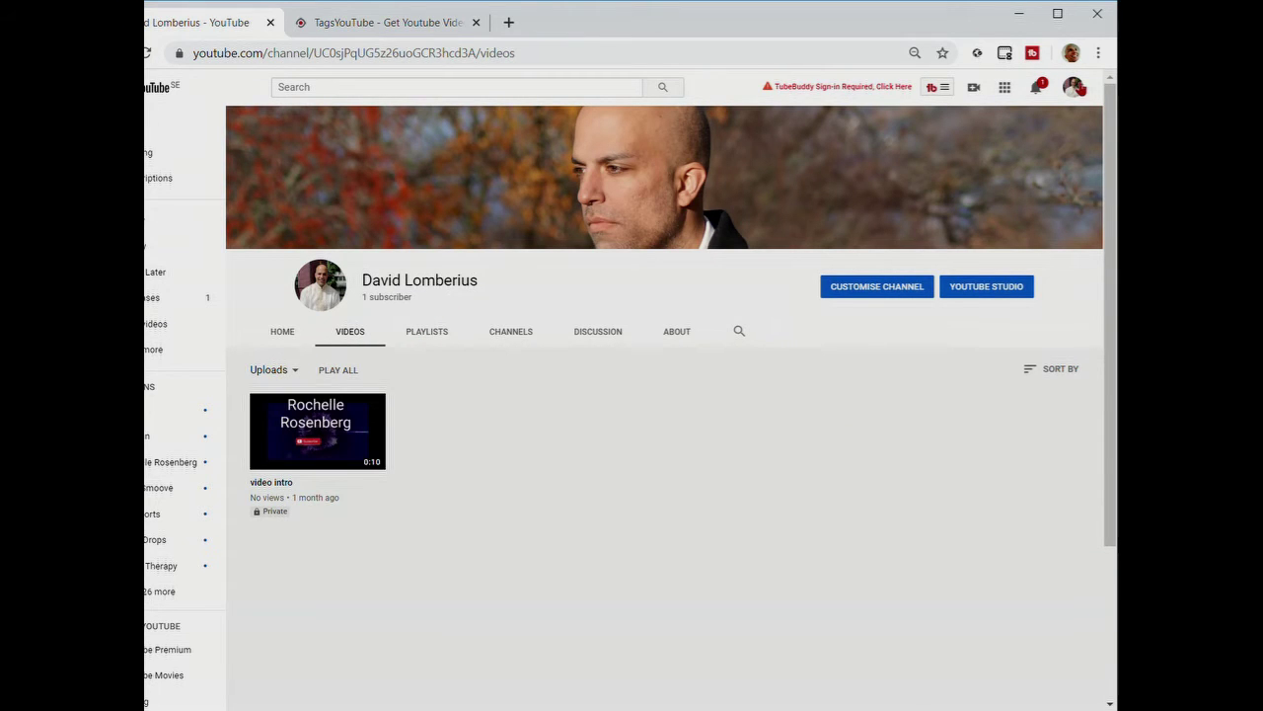
# Go to YouTube Studio from your channel and open the details of the video "Zombie Castaway Game Level 26."
pyautogui.click(1073, 87)
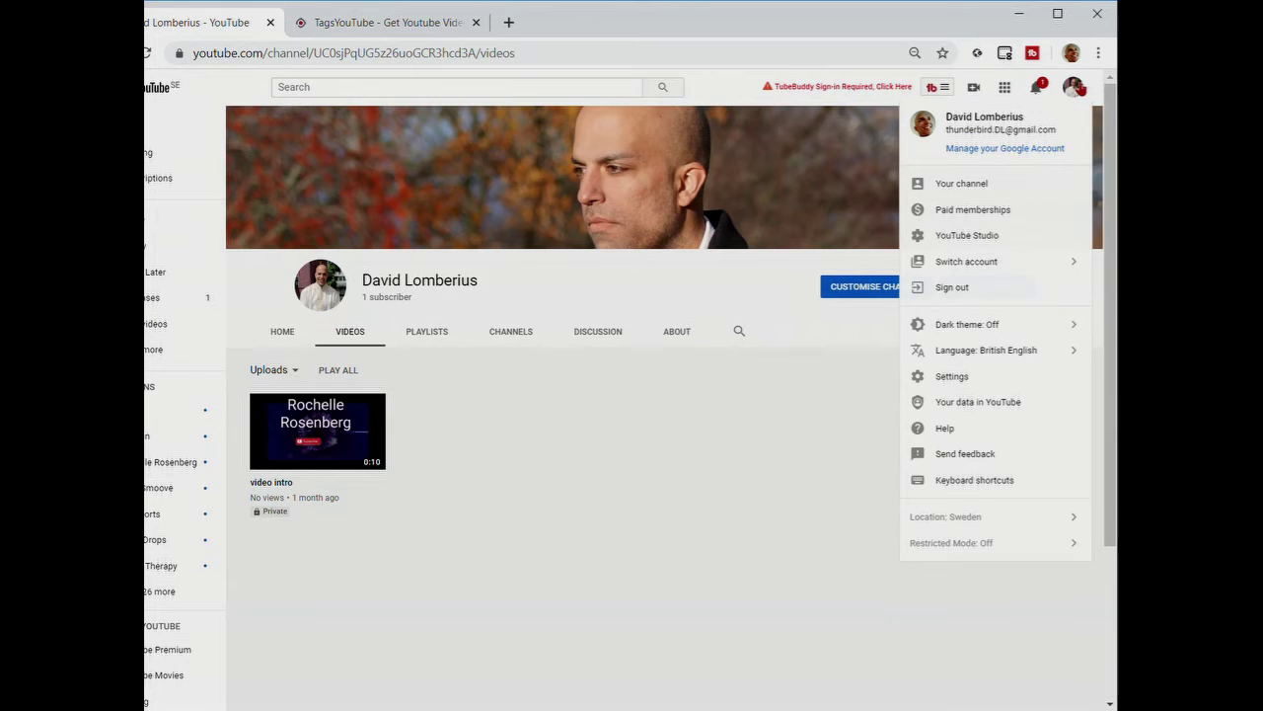
pyautogui.click(962, 184)
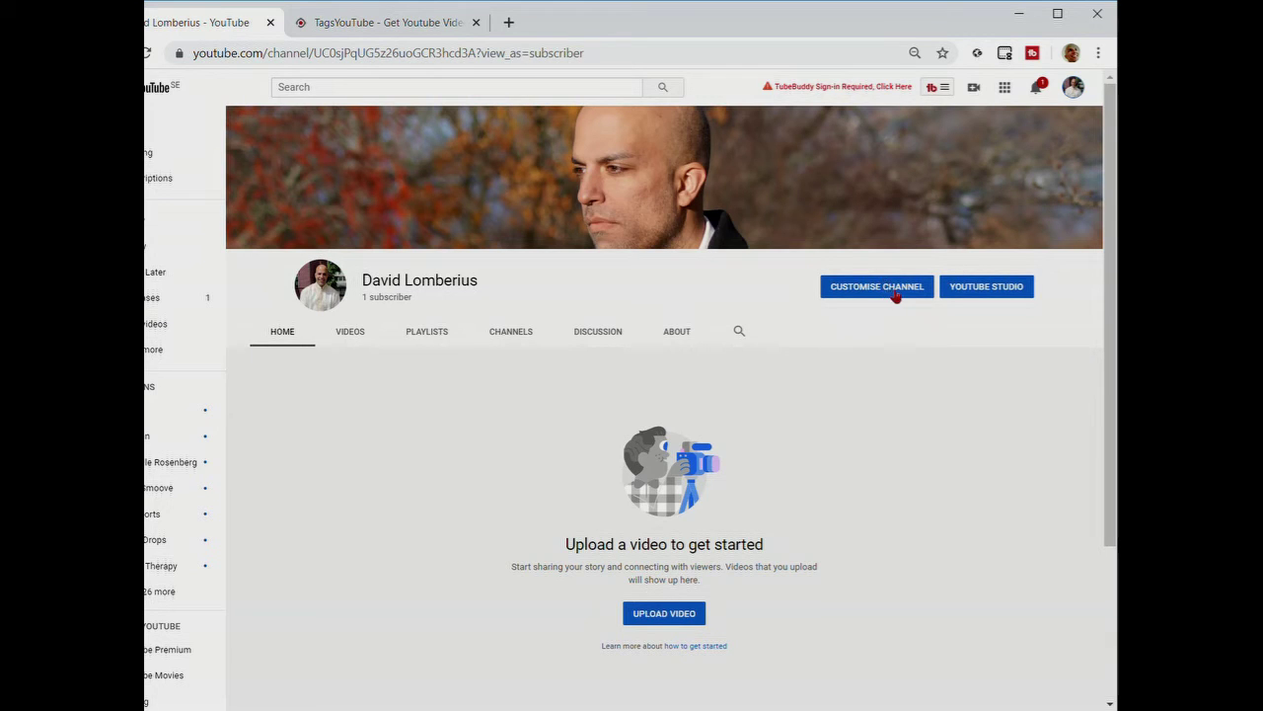
pyautogui.click(977, 291)
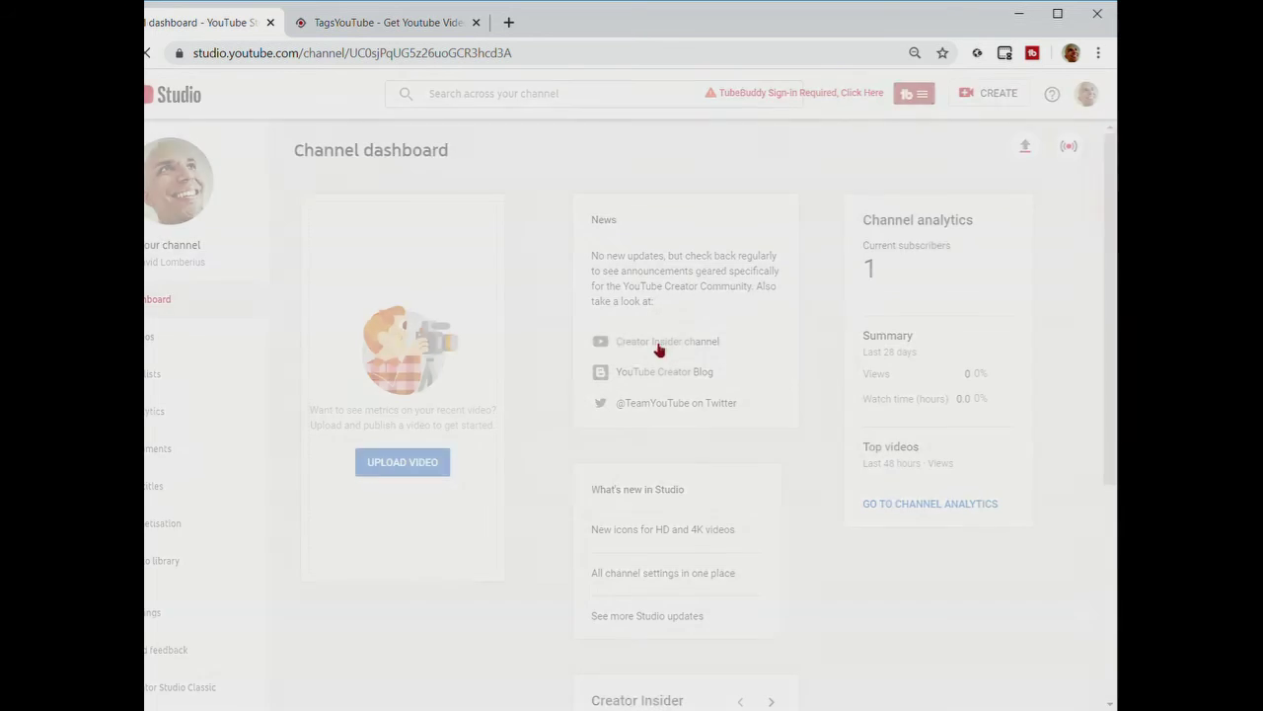
pyautogui.click(145, 347)
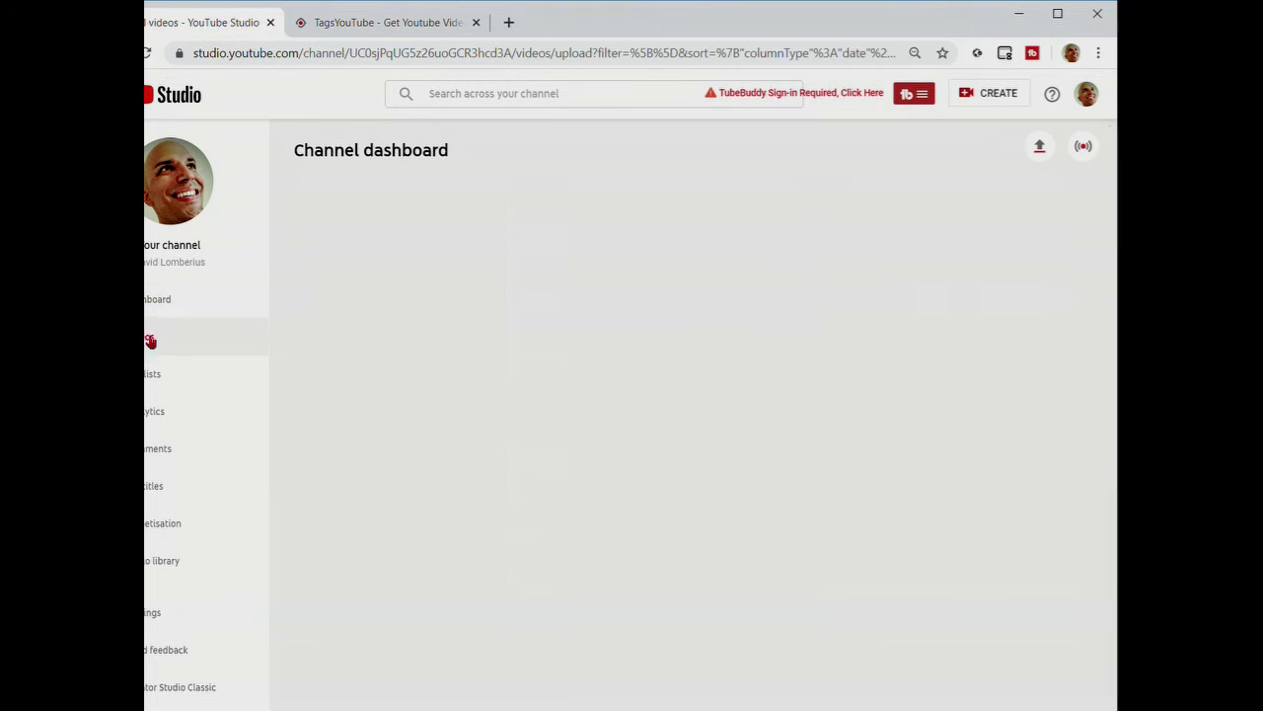
pyautogui.click(446, 318)
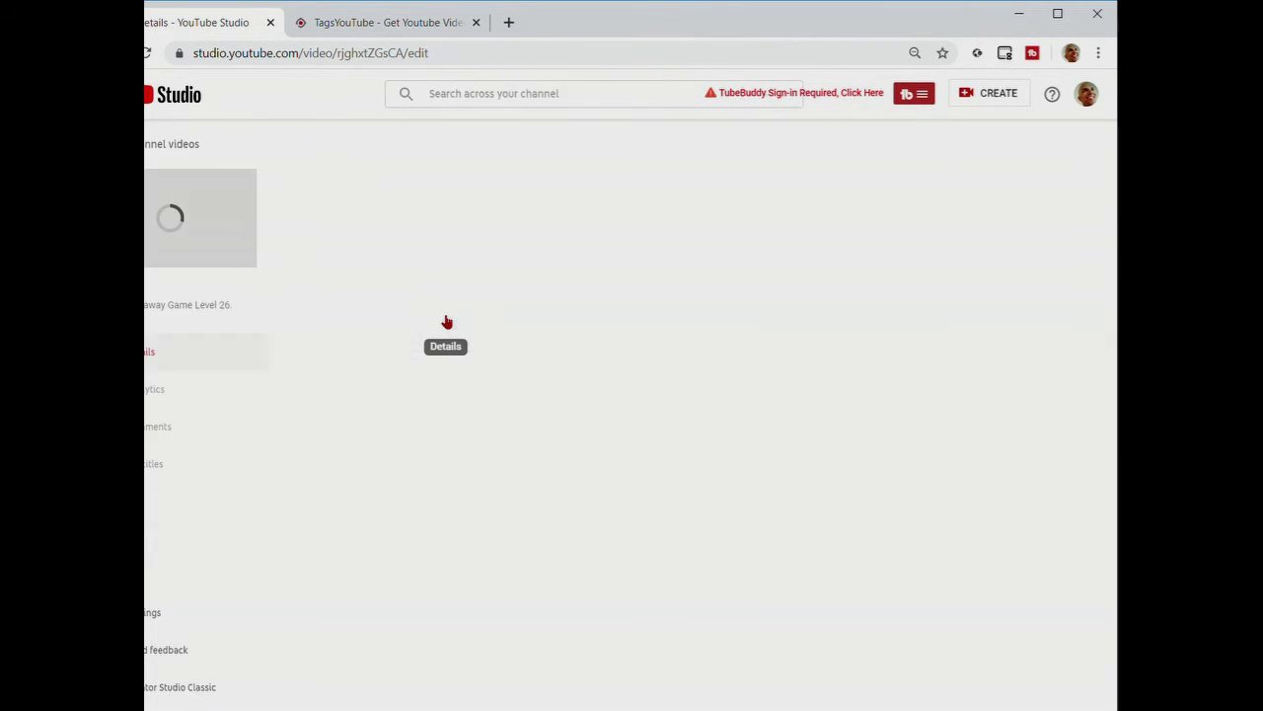
# Add the video tags Best free mobile games, Best new free games, Mobile gamer, Mobile game controller, Mobile, Game, Gameranx
pyautogui.scroll(-3, 482, 355)
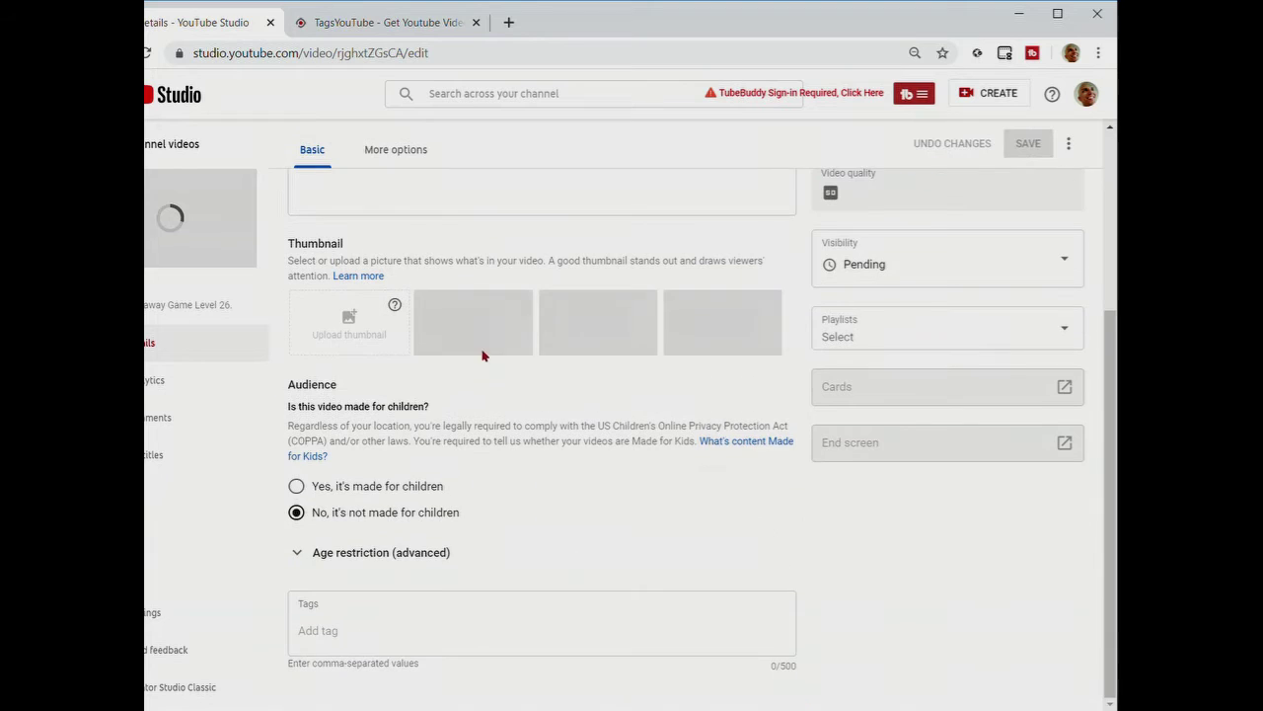
pyautogui.click(341, 637)
pyautogui.write('Best free mobile games, Best new free games, Mobile gamer, Mobile game controller, Mobile, Game, Gameranx')
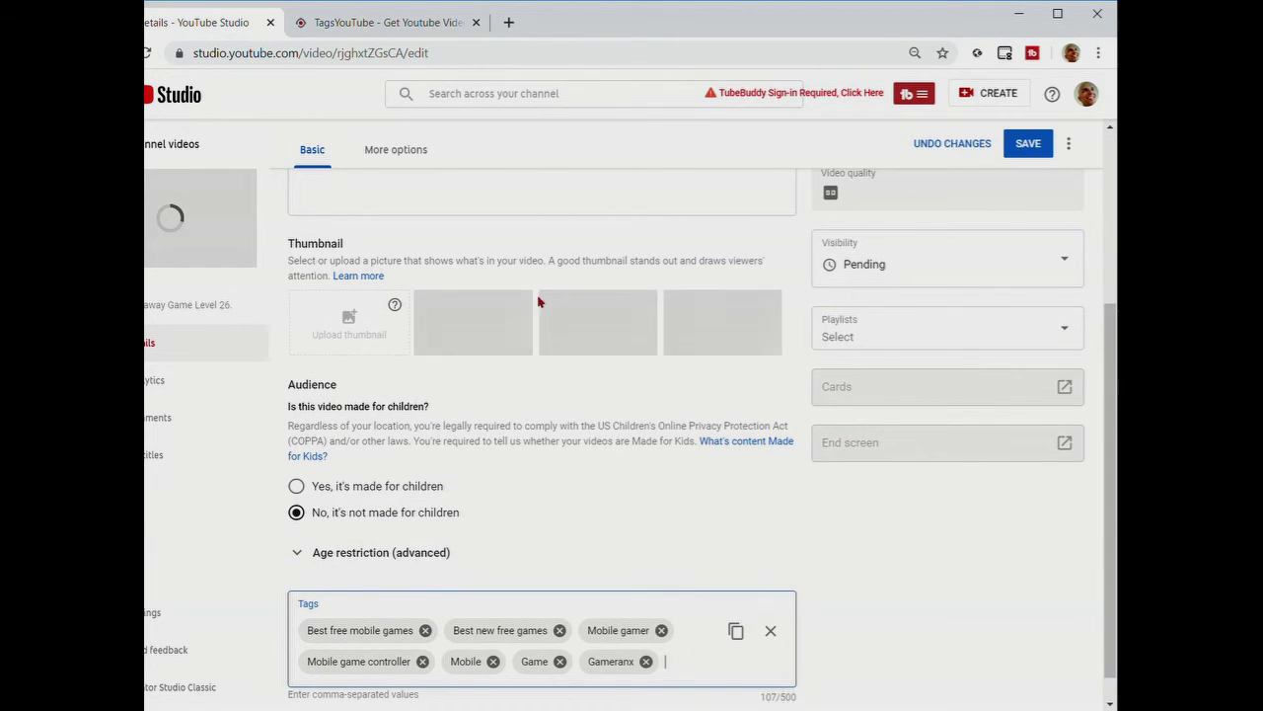
# Enter "I play My games..my way." as the first line of the video description
pyautogui.scroll(5, 424, 237)
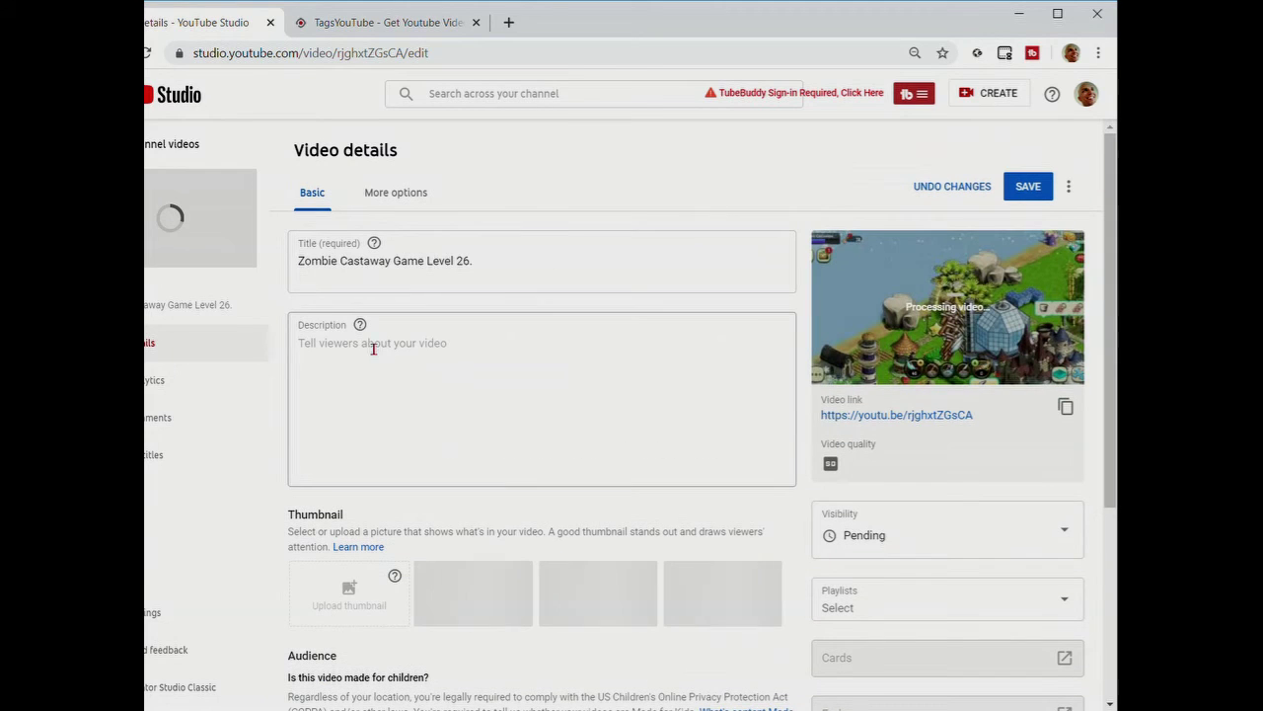
pyautogui.click(544, 266)
pyautogui.click(418, 370)
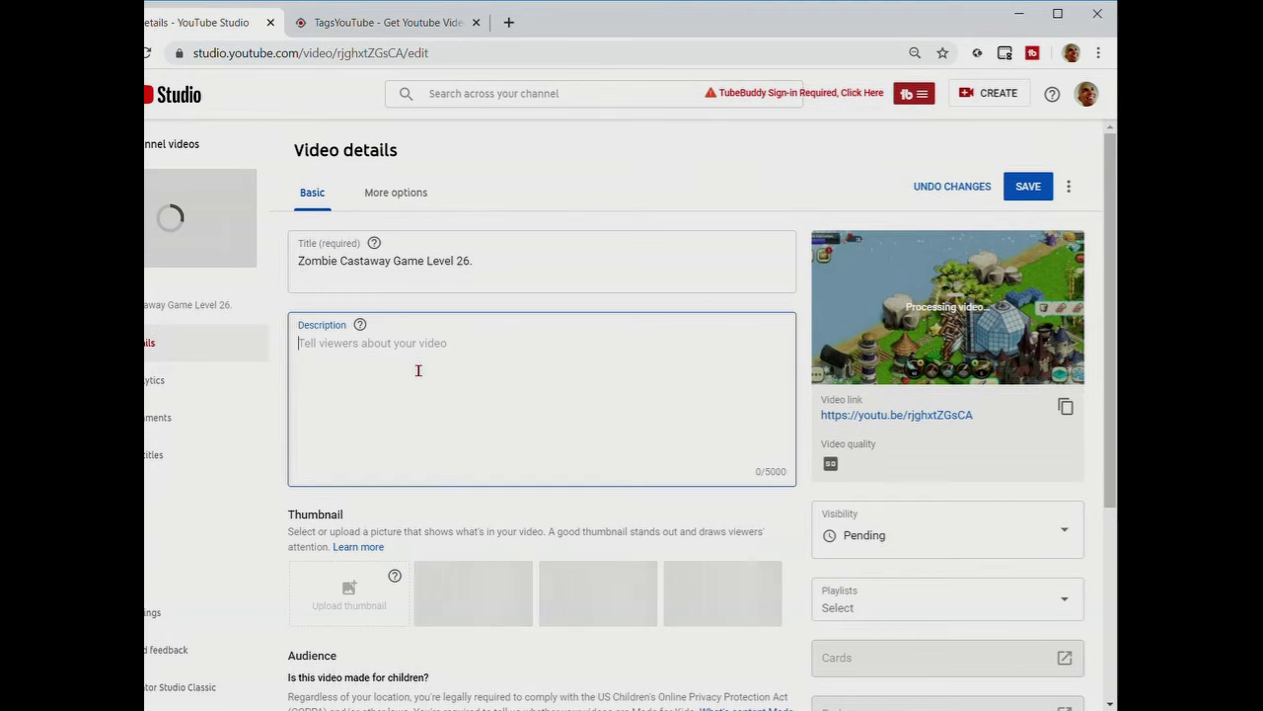
pyautogui.write('I play My games')
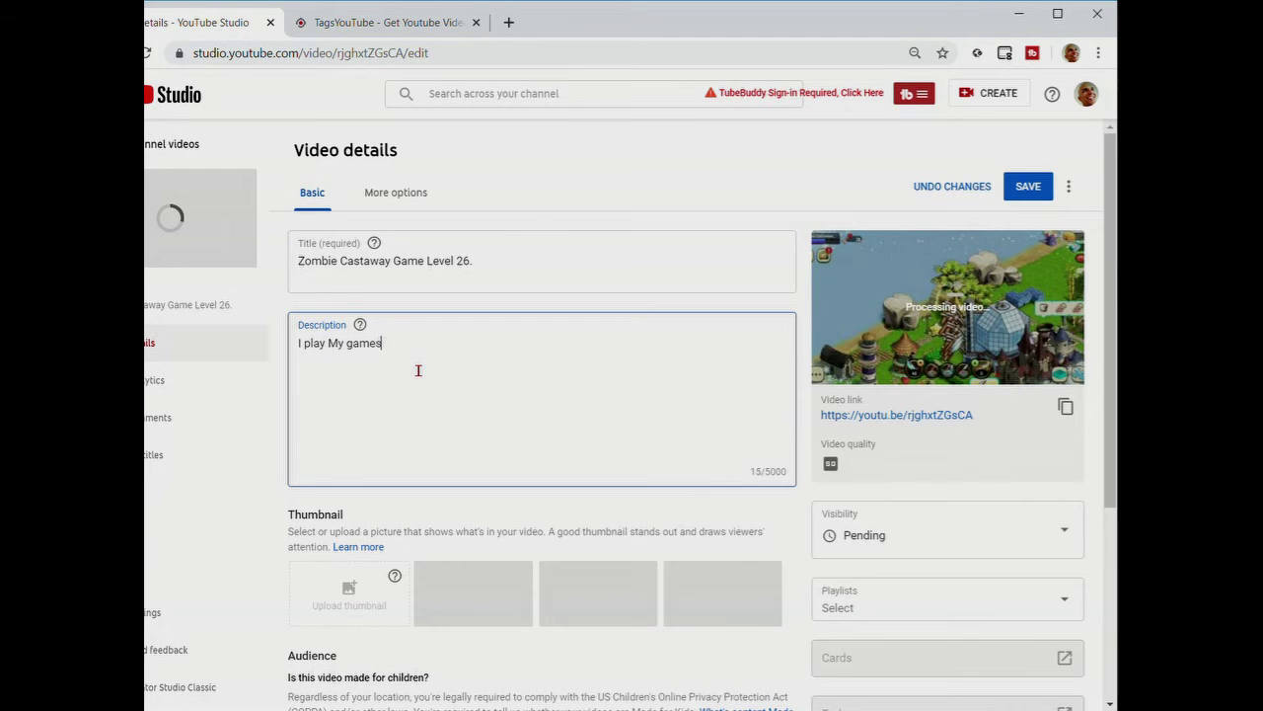
pyautogui.write(' ..my way.')
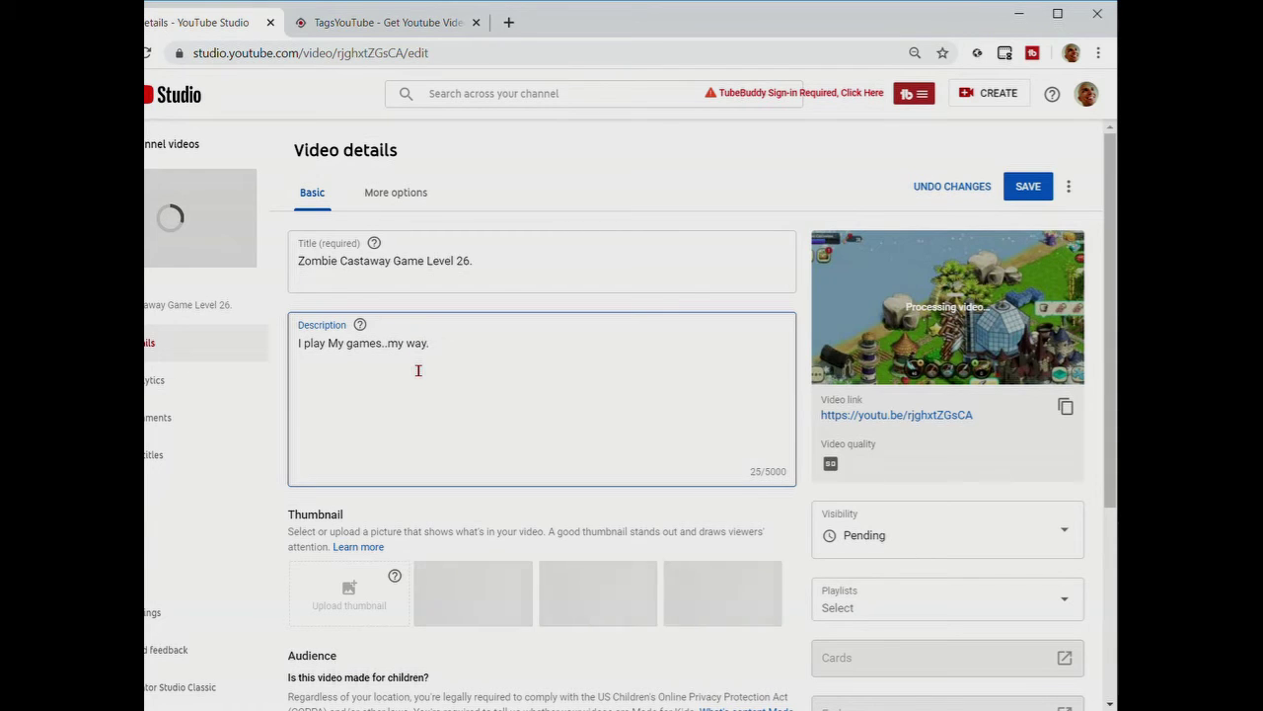
# Add a second description line with the hashtags #zombiecastaways #gaming #youtuber
pyautogui.press('Return')
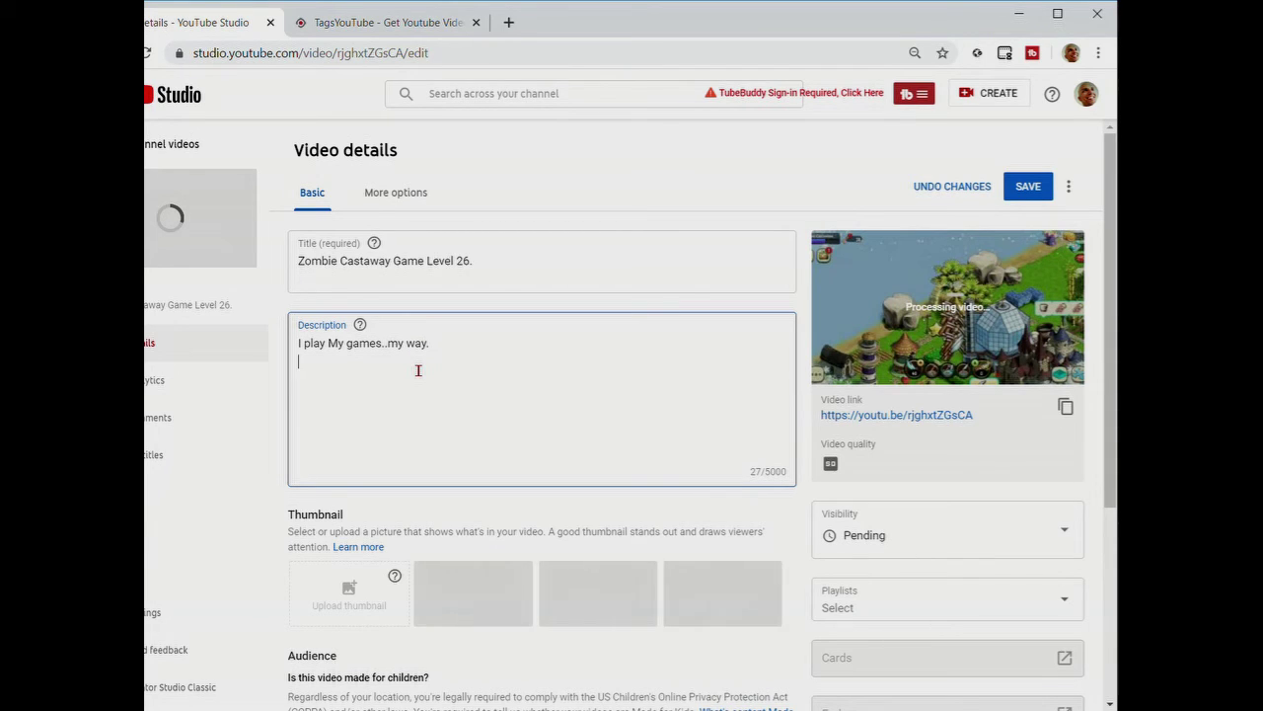
pyautogui.write('#zombiecastaways ')
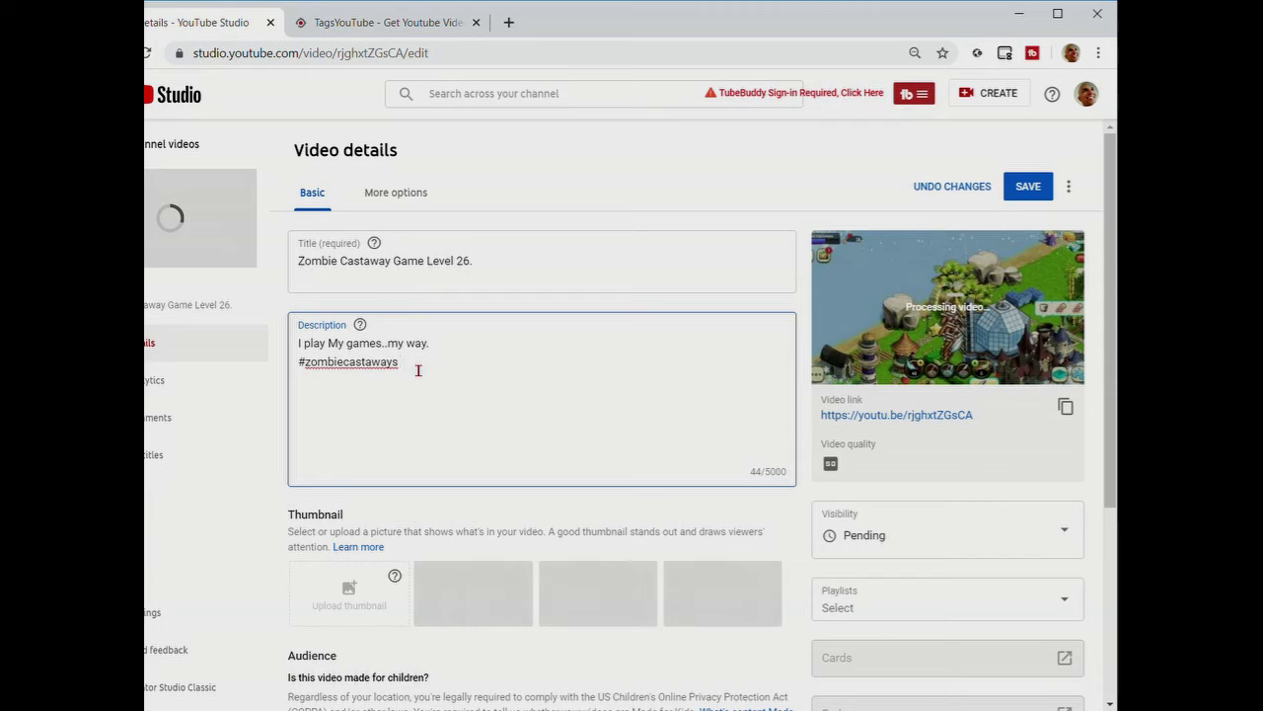
pyautogui.write('#gaming')
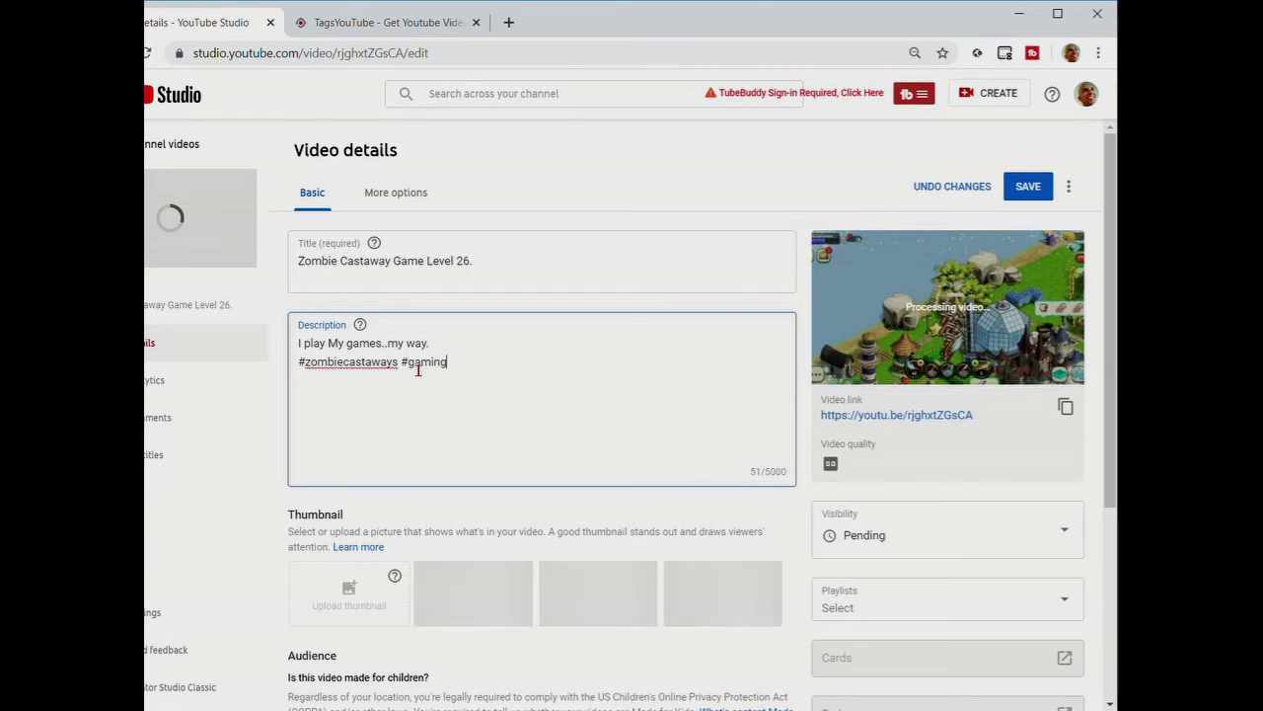
pyautogui.write(' #')
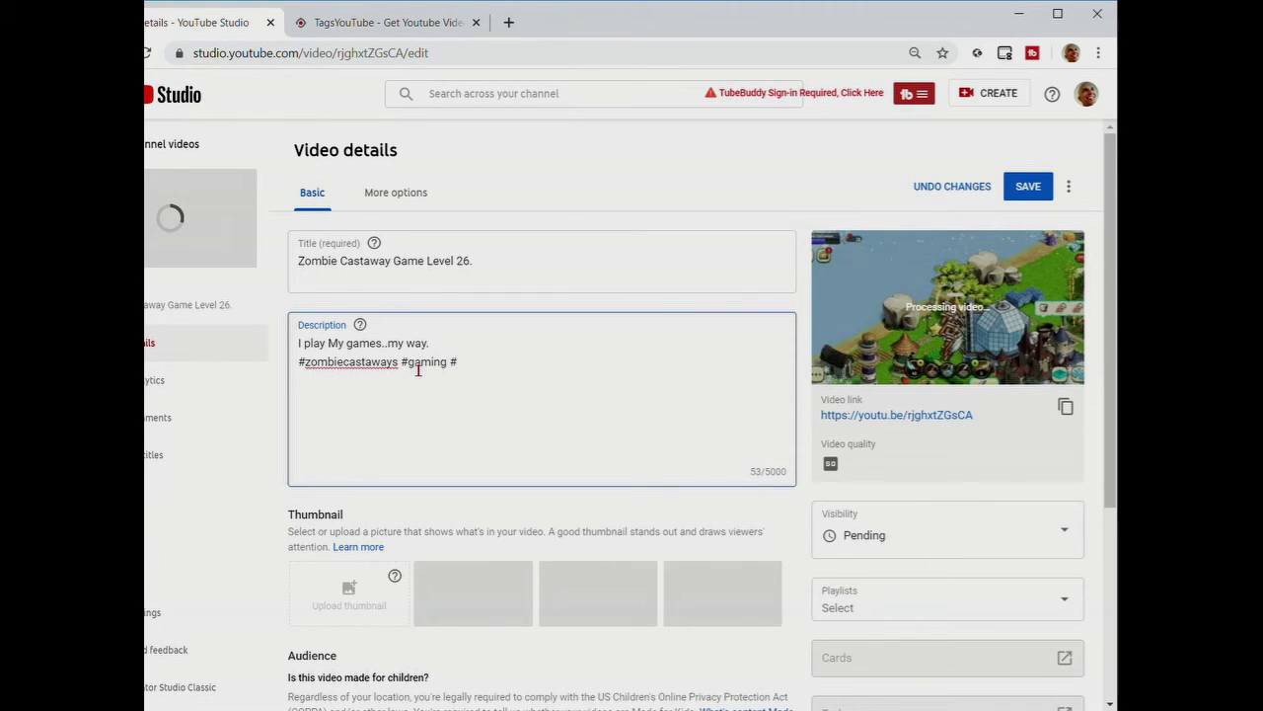
pyautogui.write('gam')
pyautogui.write('youtuber')
# Create a new public playlist titled GAMES and assign the video to it
pyautogui.scroll(-3, 967, 589)
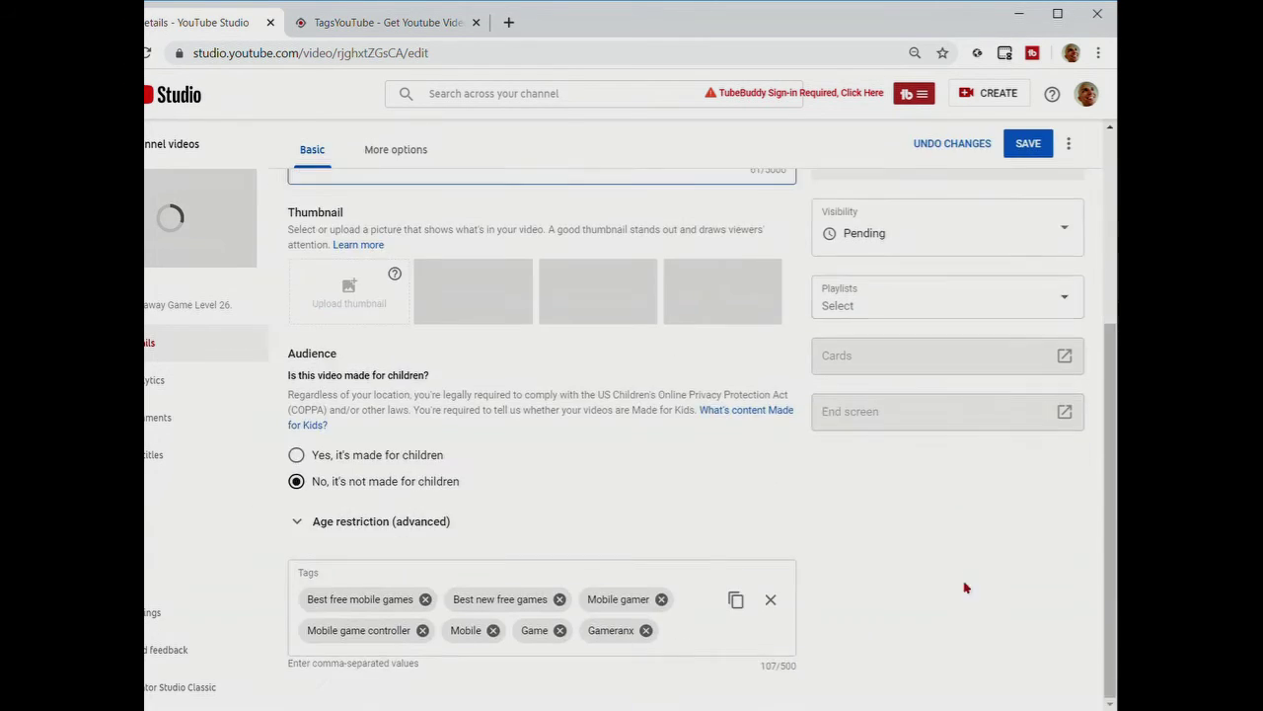
pyautogui.click(961, 305)
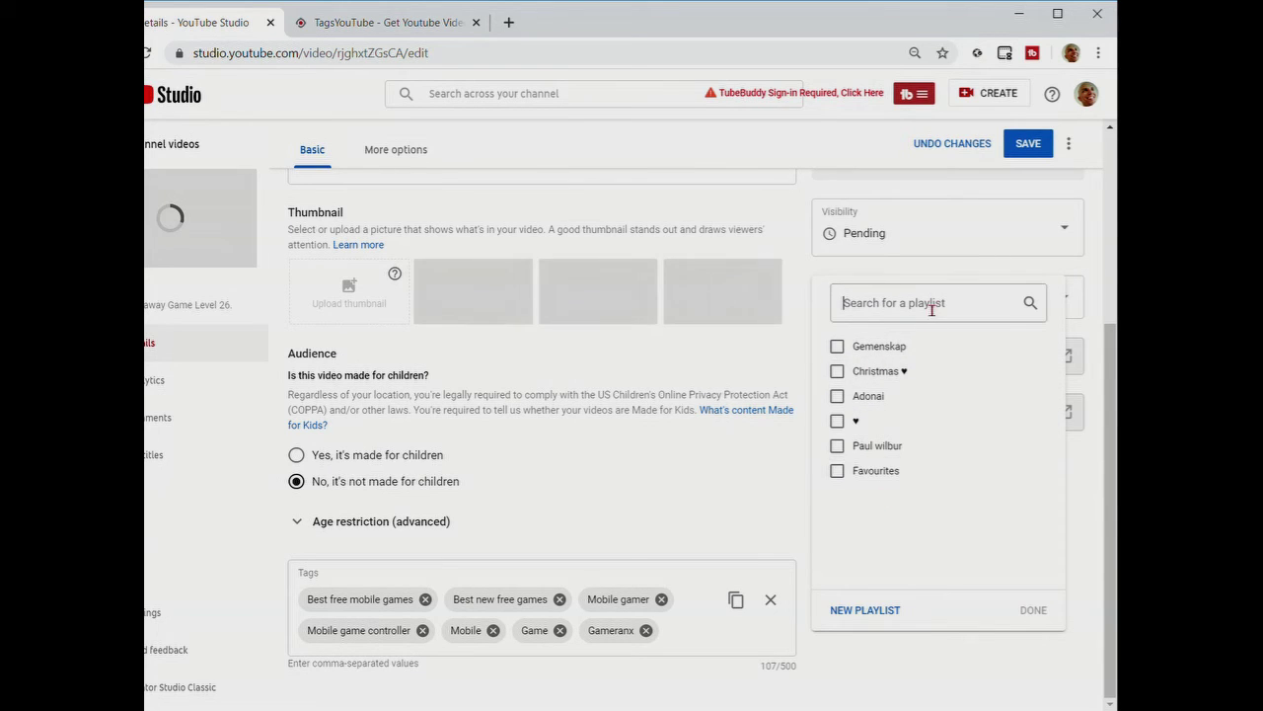
pyautogui.click(893, 613)
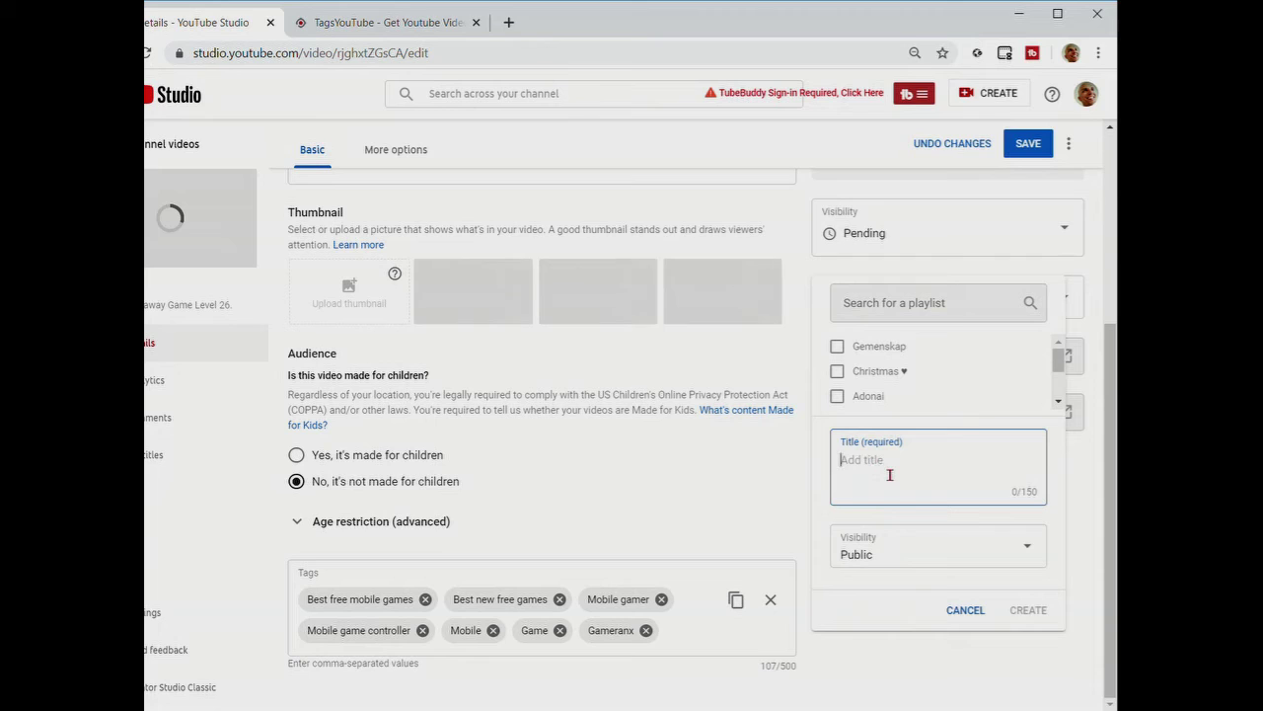
pyautogui.write('GAMES')
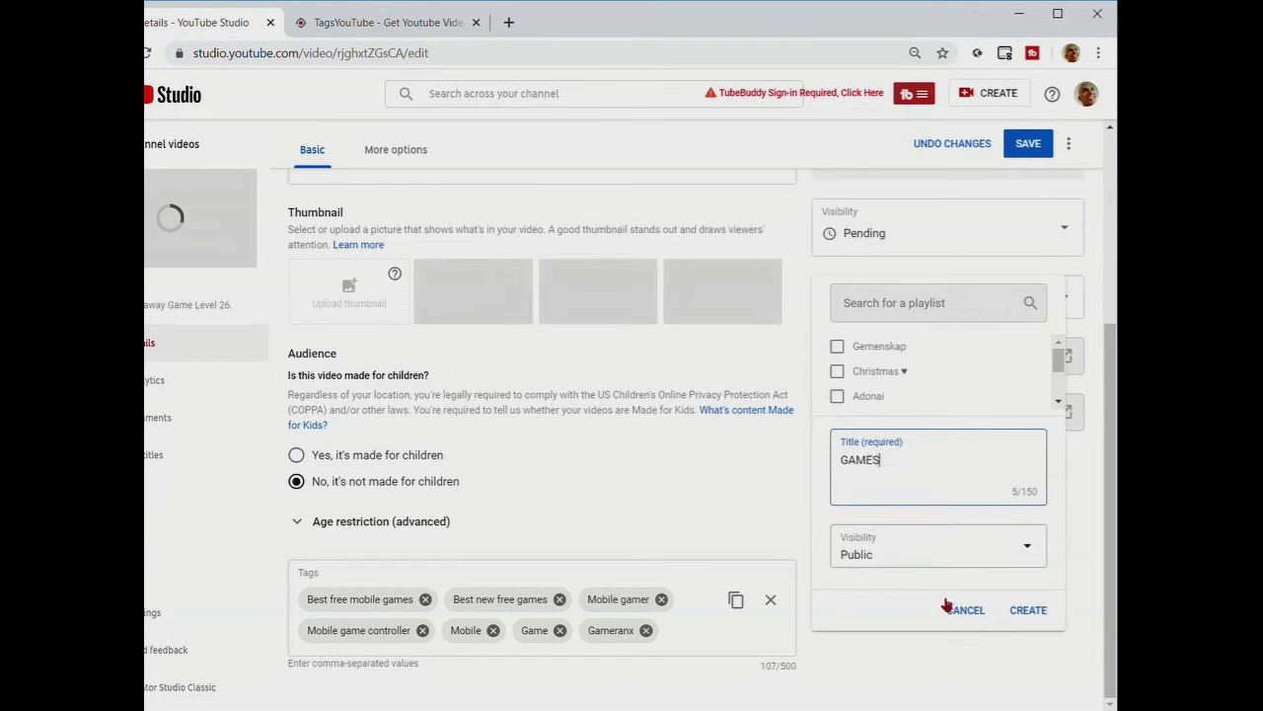
pyautogui.click(1026, 611)
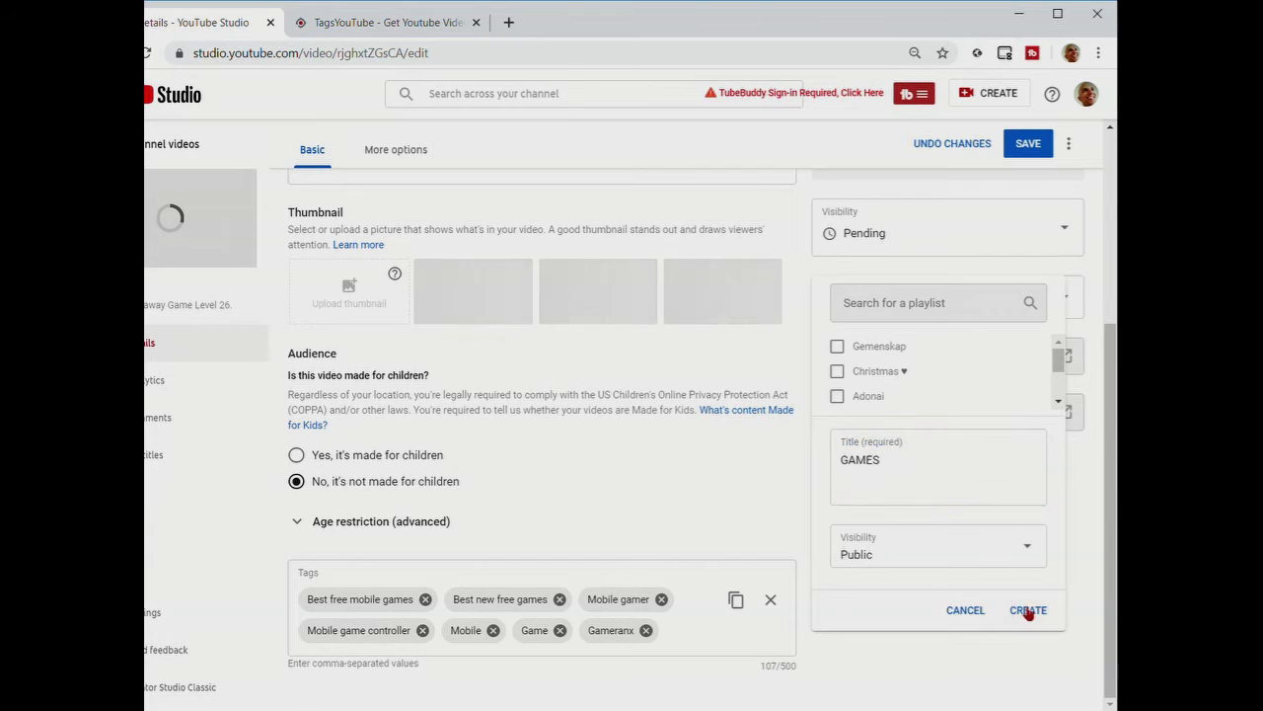
pyautogui.click(1034, 611)
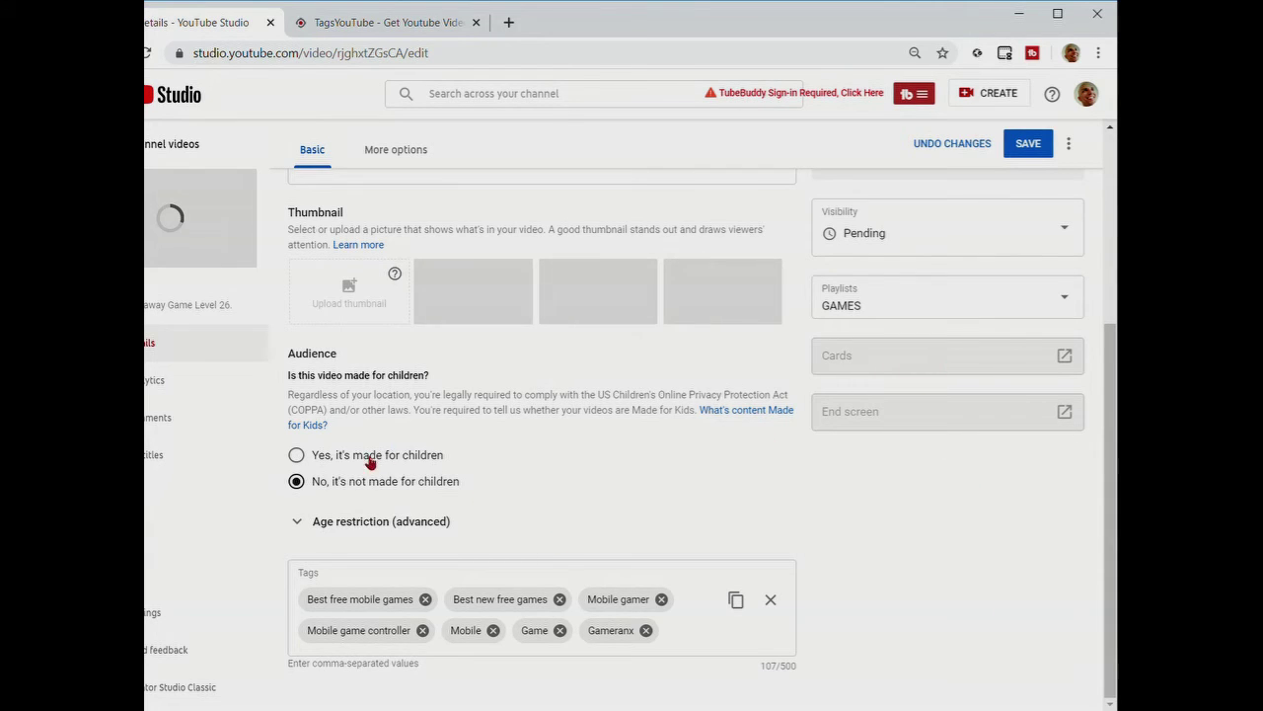
# Set the video language to English in the video's additional options
pyautogui.scroll(3, 714, 406)
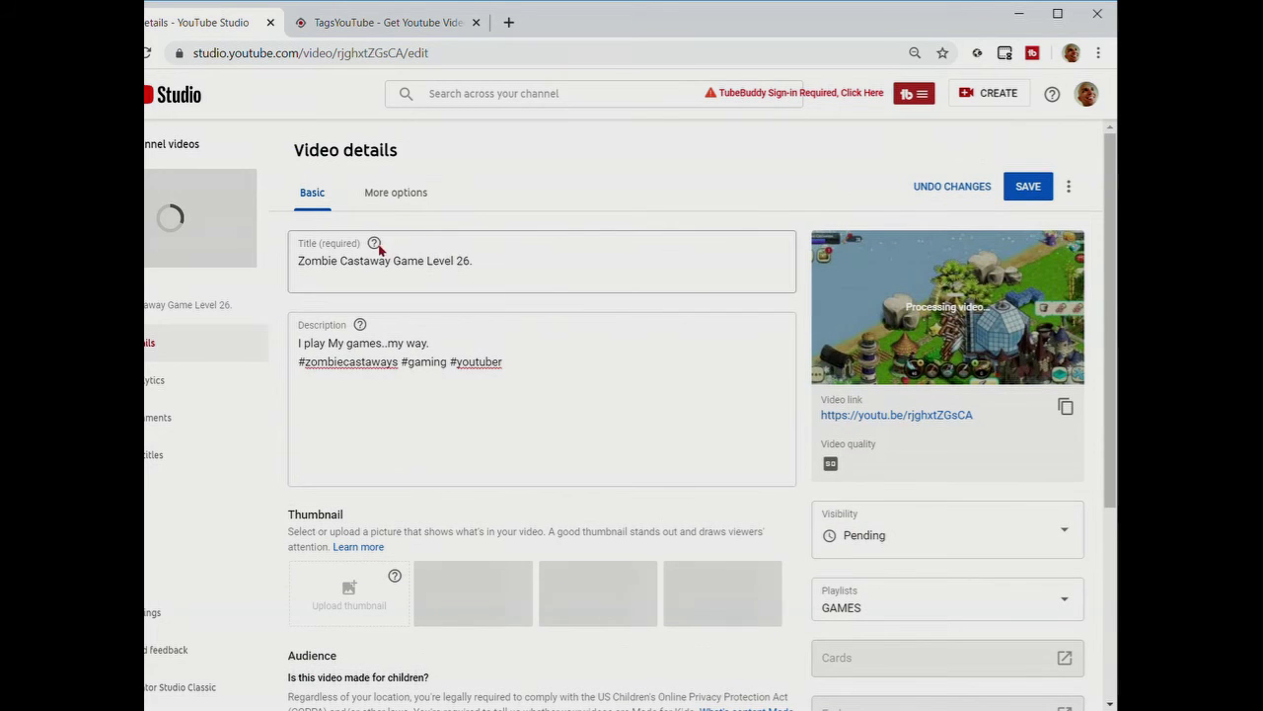
pyautogui.click(403, 195)
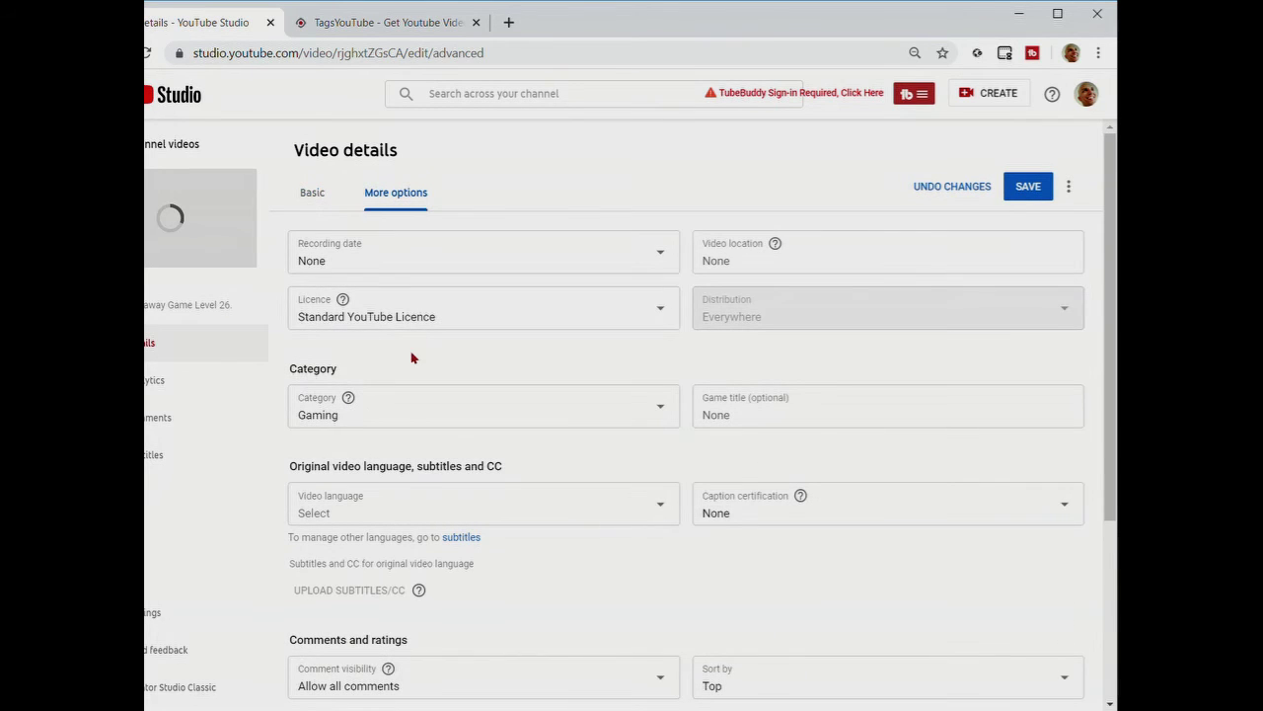
pyautogui.click(423, 519)
pyautogui.scroll(-5, 501, 382)
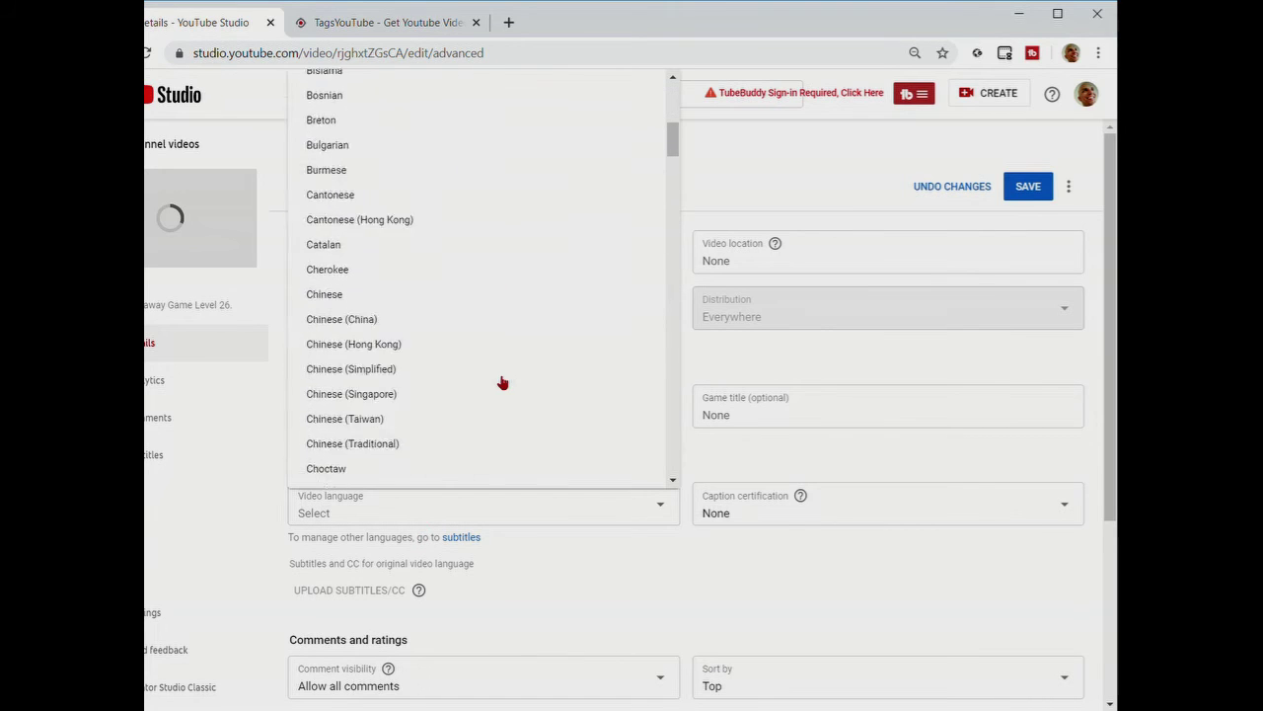
pyautogui.scroll(-5, 501, 375)
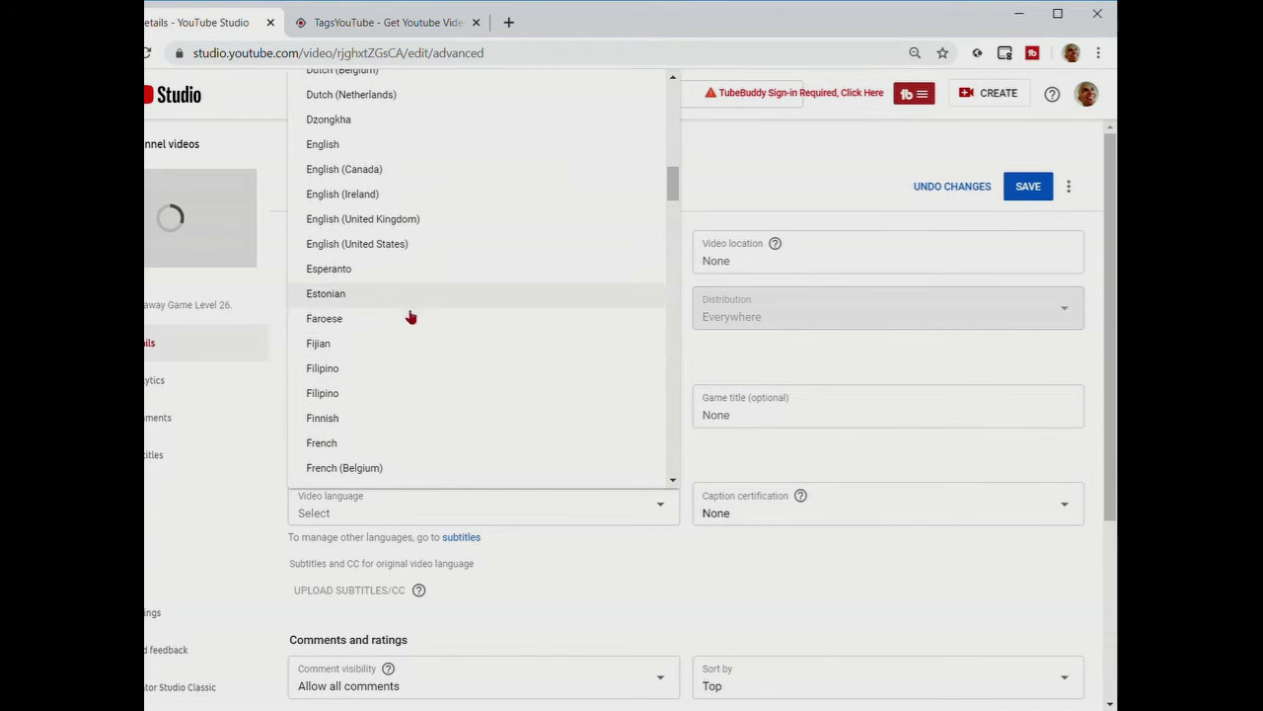
pyautogui.scroll(-2, 398, 435)
pyautogui.scroll(2, 400, 355)
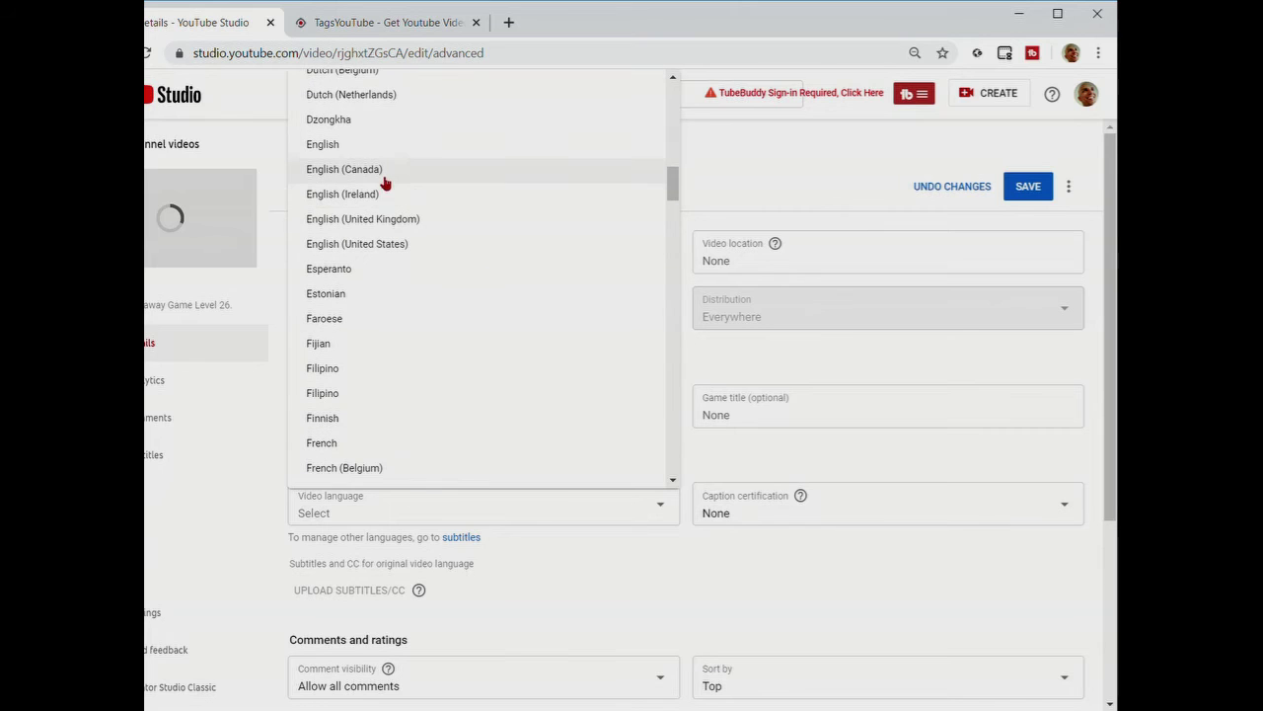
pyautogui.click(394, 147)
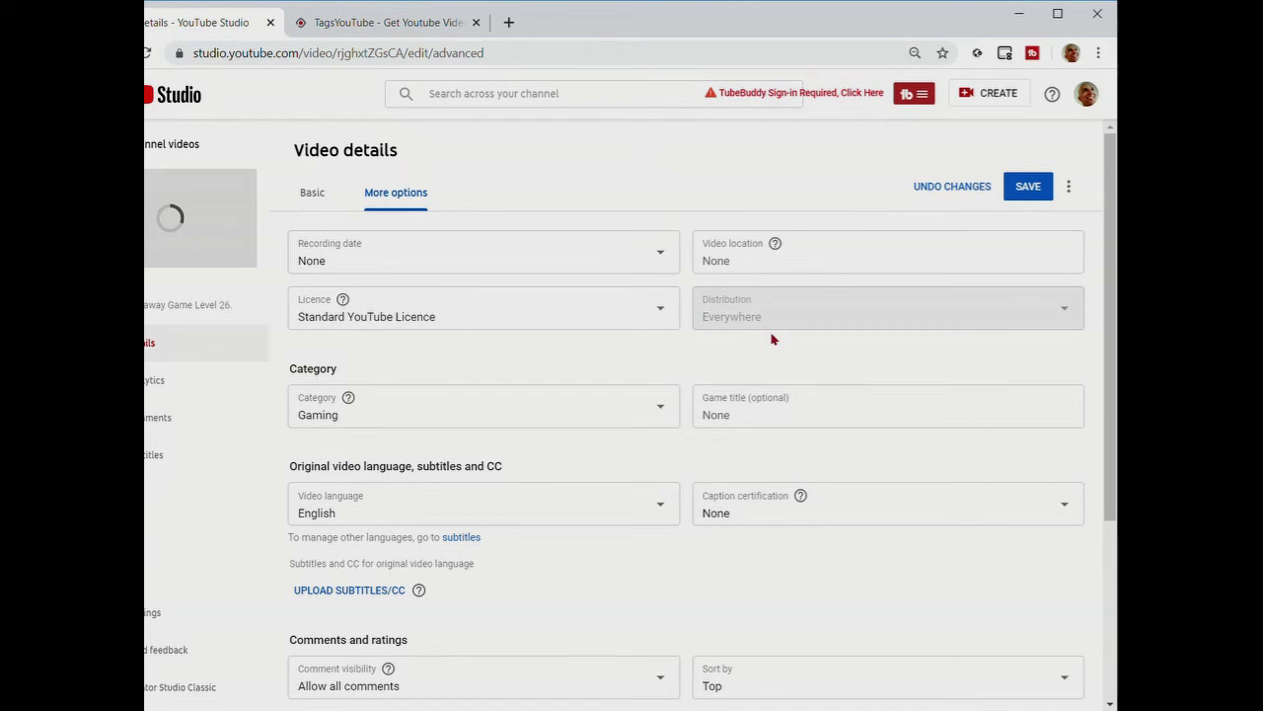
# Set the video location to Jönköping in the video's additional options
pyautogui.click(824, 273)
pyautogui.write('jön')
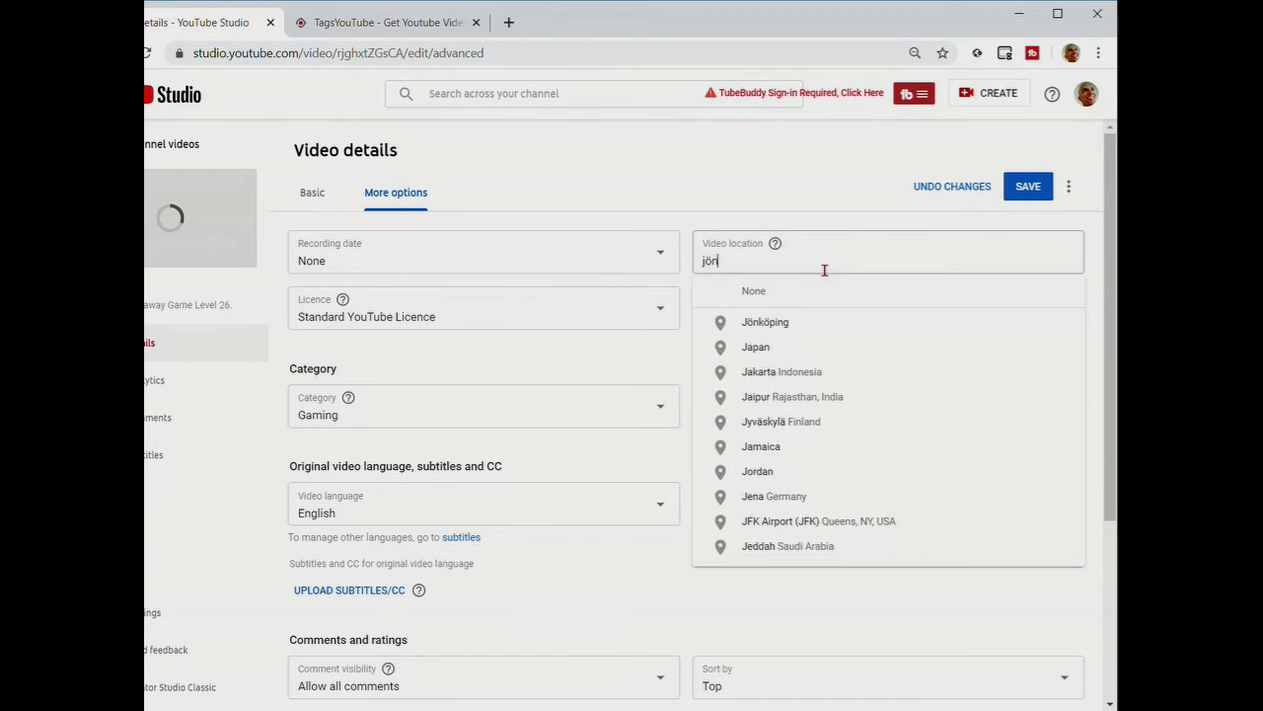
pyautogui.write('köping')
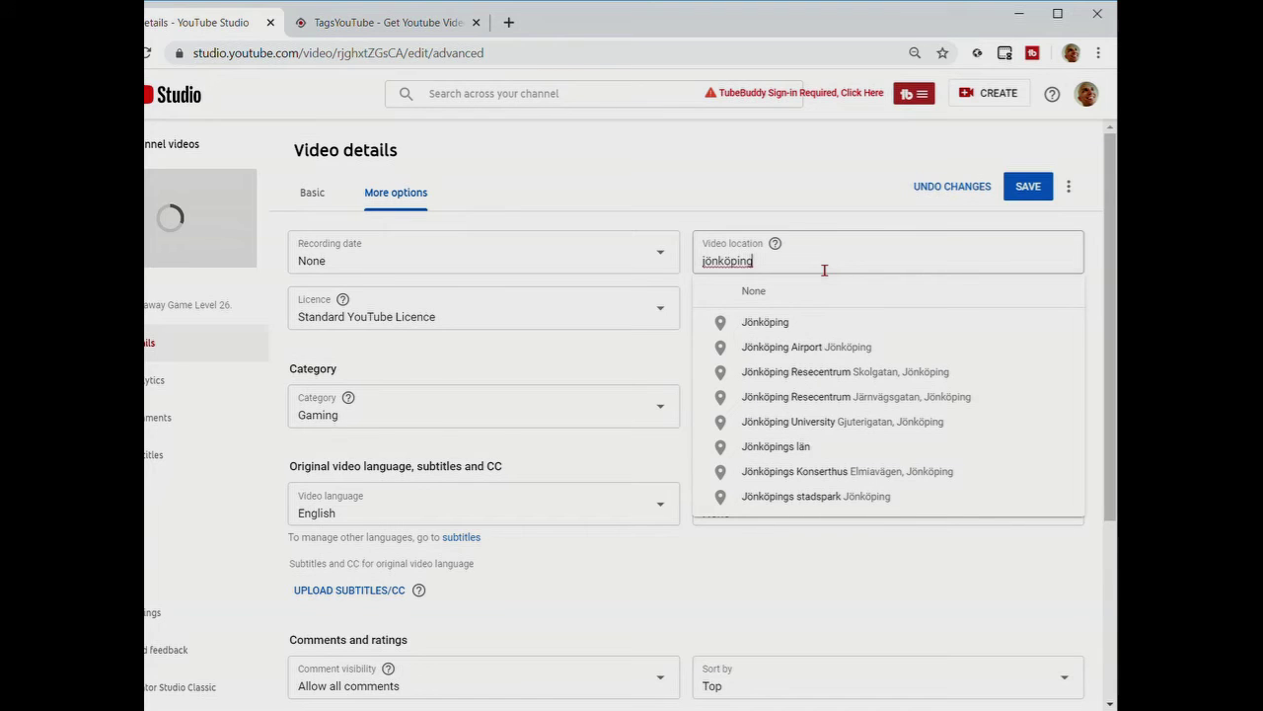
pyautogui.click(765, 322)
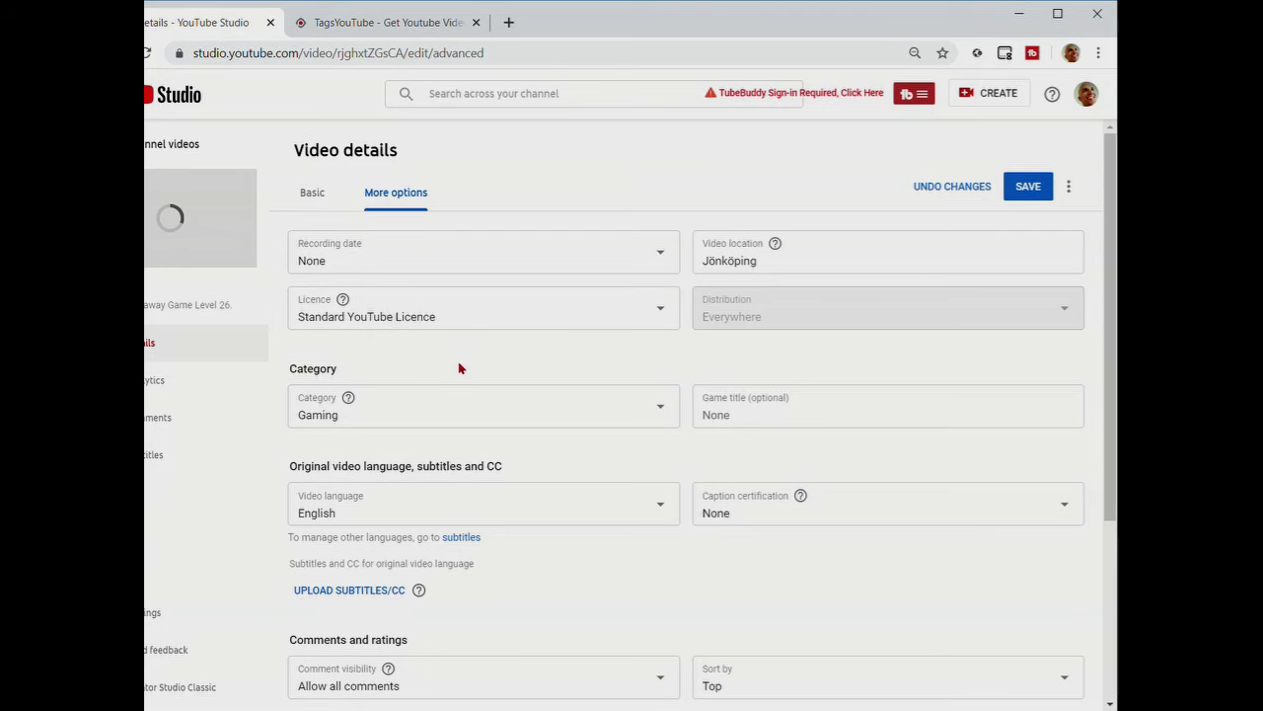
# Set the recording date to 10 Feb 2020 and save the video details
pyautogui.scroll(-3, 534, 508)
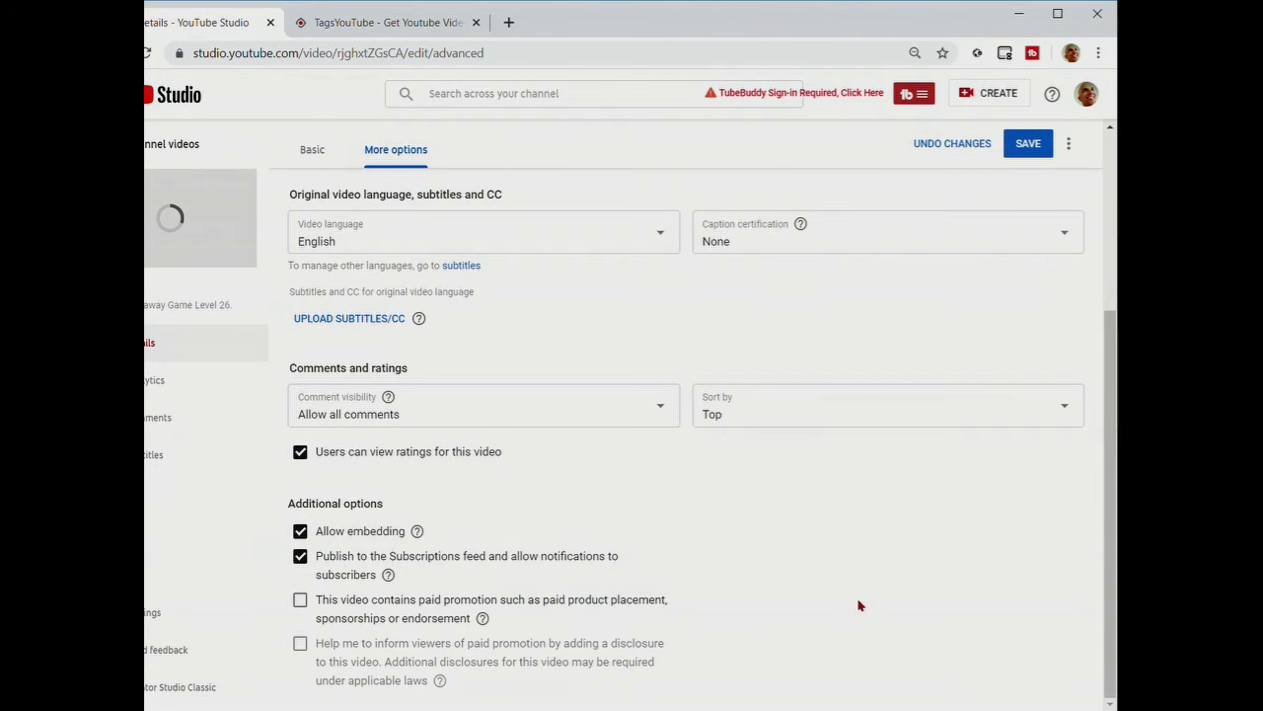
pyautogui.scroll(3, 785, 607)
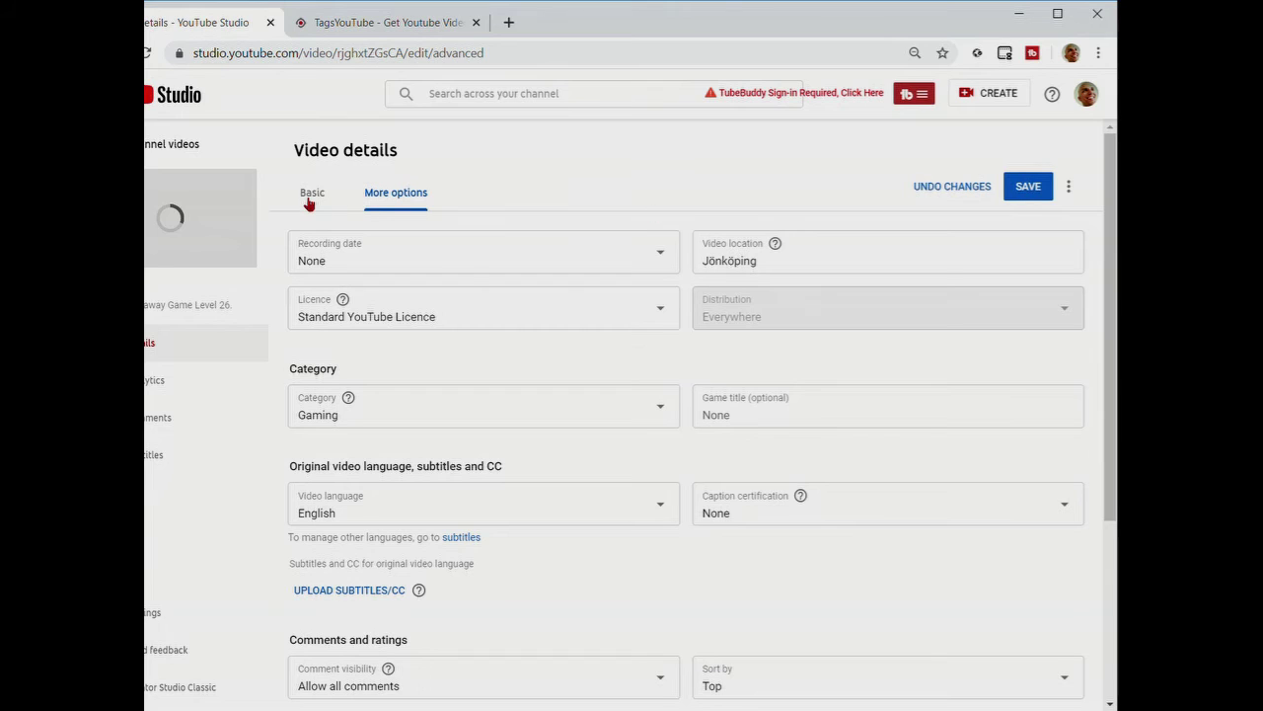
pyautogui.click(312, 259)
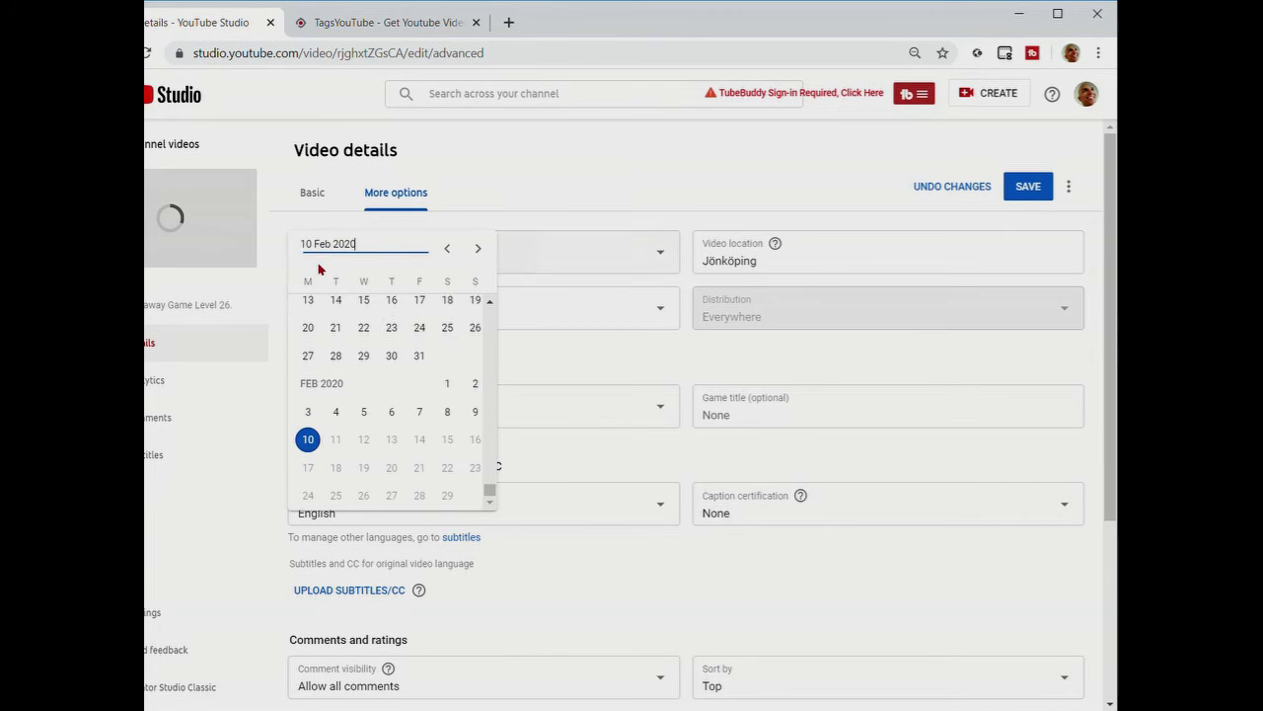
pyautogui.click(308, 440)
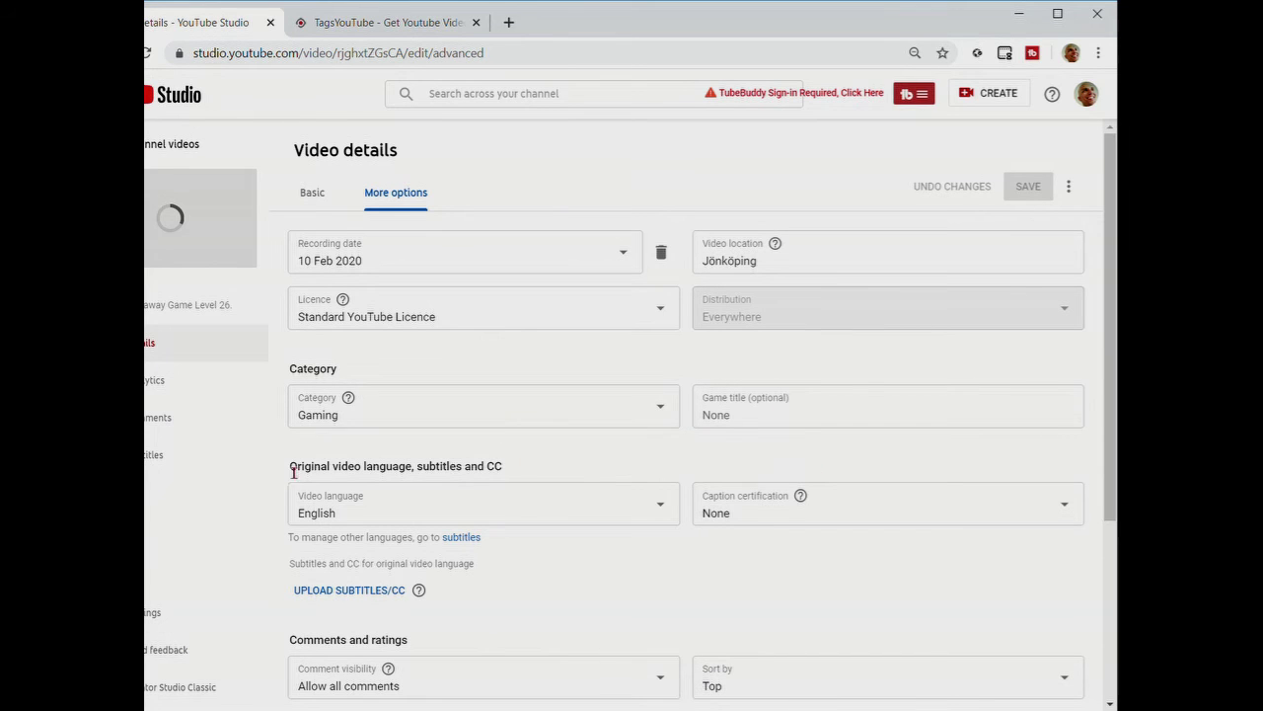
# Check the available visibility options in the video's basic details and leave the setting as it is
pyautogui.click(313, 194)
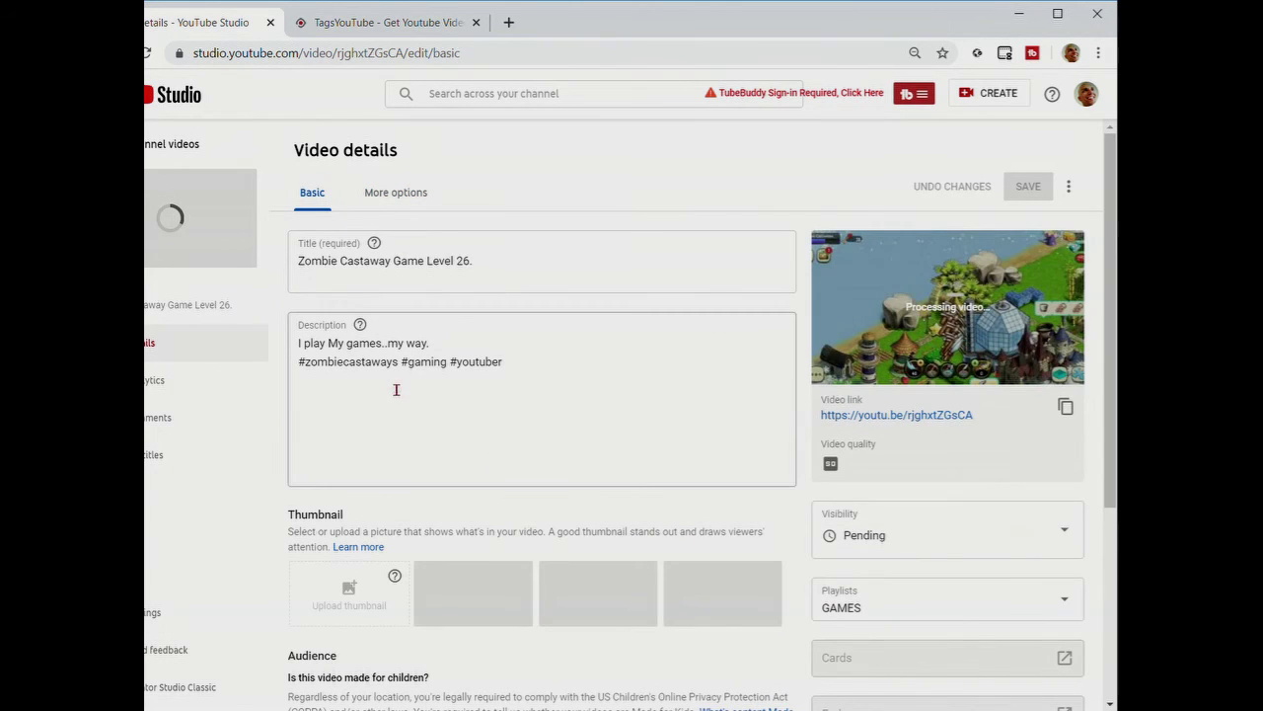
pyautogui.click(1003, 542)
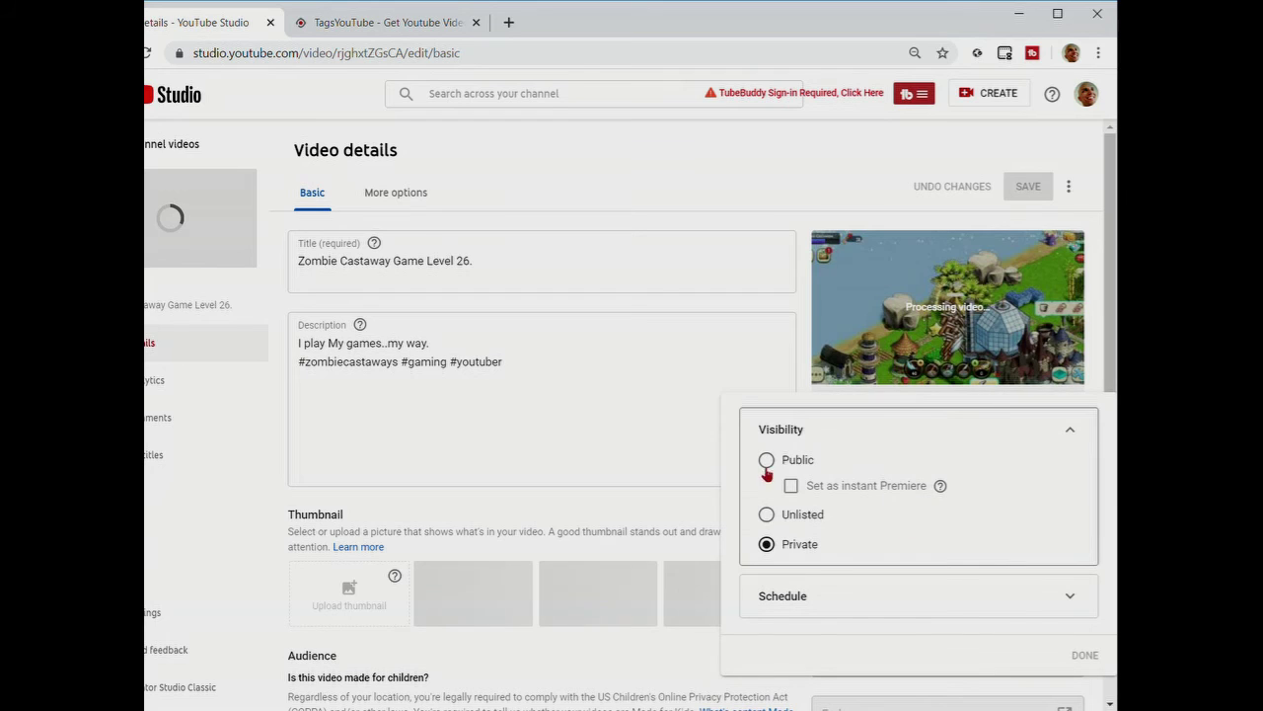
pyautogui.click(700, 457)
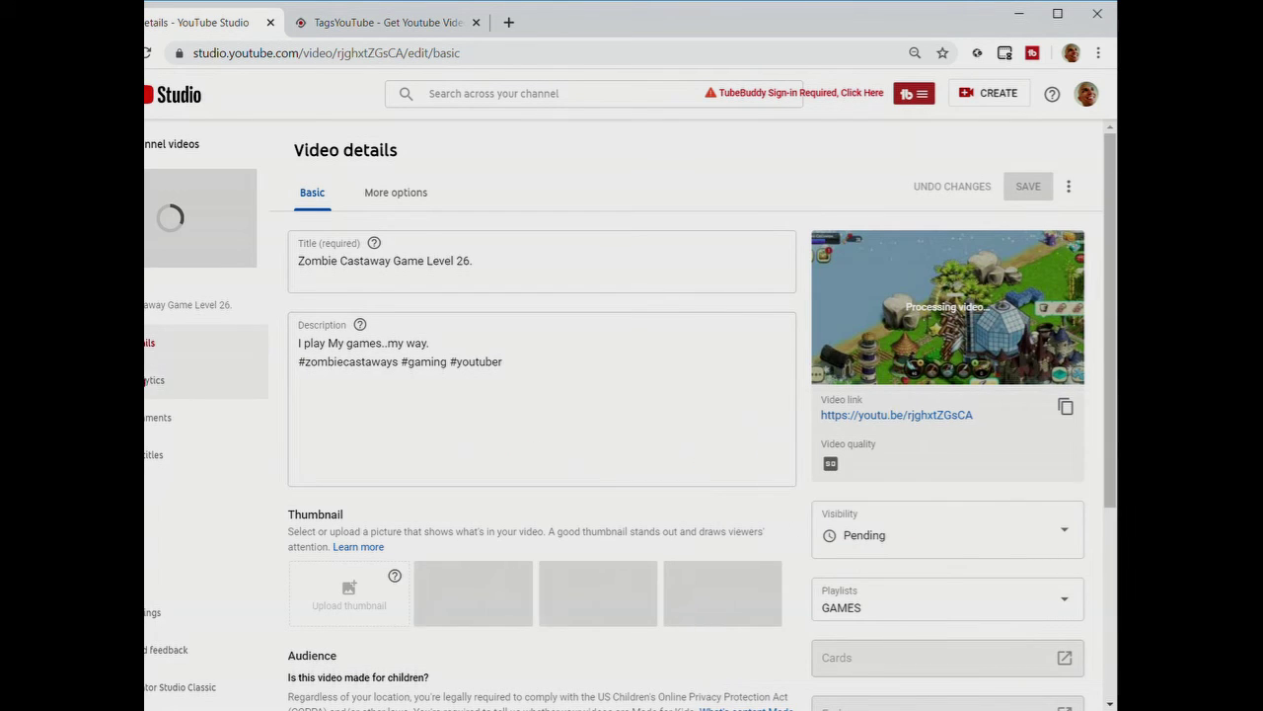
# Switch to Creator Studio Classic, skipping the feedback survey, and review the video's translations and advanced settings
pyautogui.click(176, 686)
pyautogui.click(793, 595)
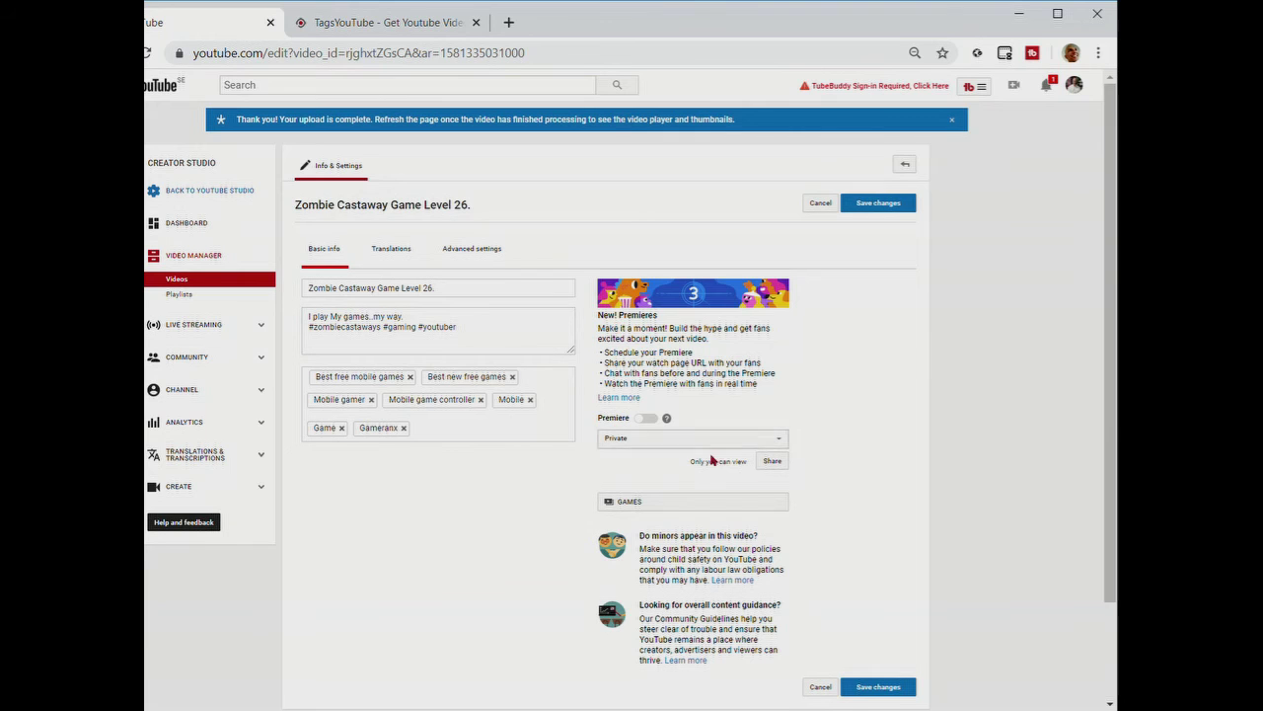
pyautogui.scroll(-2, 770, 464)
pyautogui.scroll(2, 878, 563)
pyautogui.click(403, 255)
pyautogui.click(474, 248)
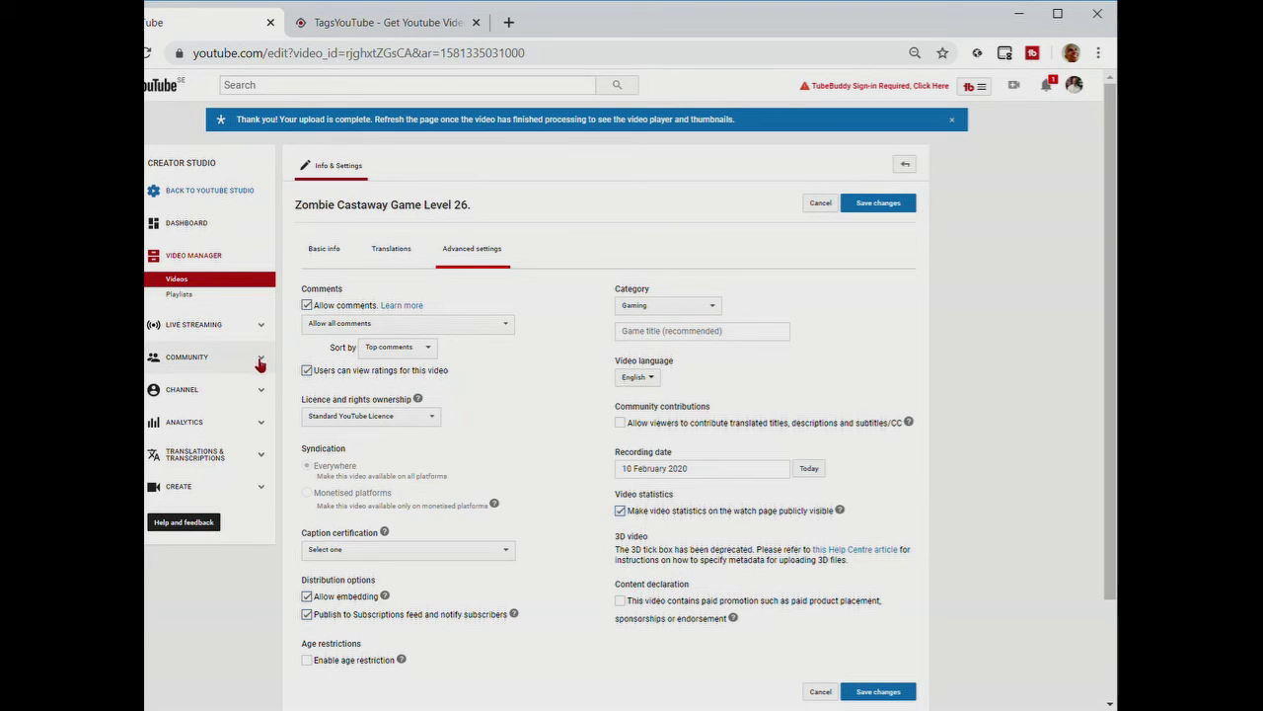
# Reopen Zombie Castaway Game Level 26. from the list of uploaded videos and save its advanced settings
pyautogui.click(208, 264)
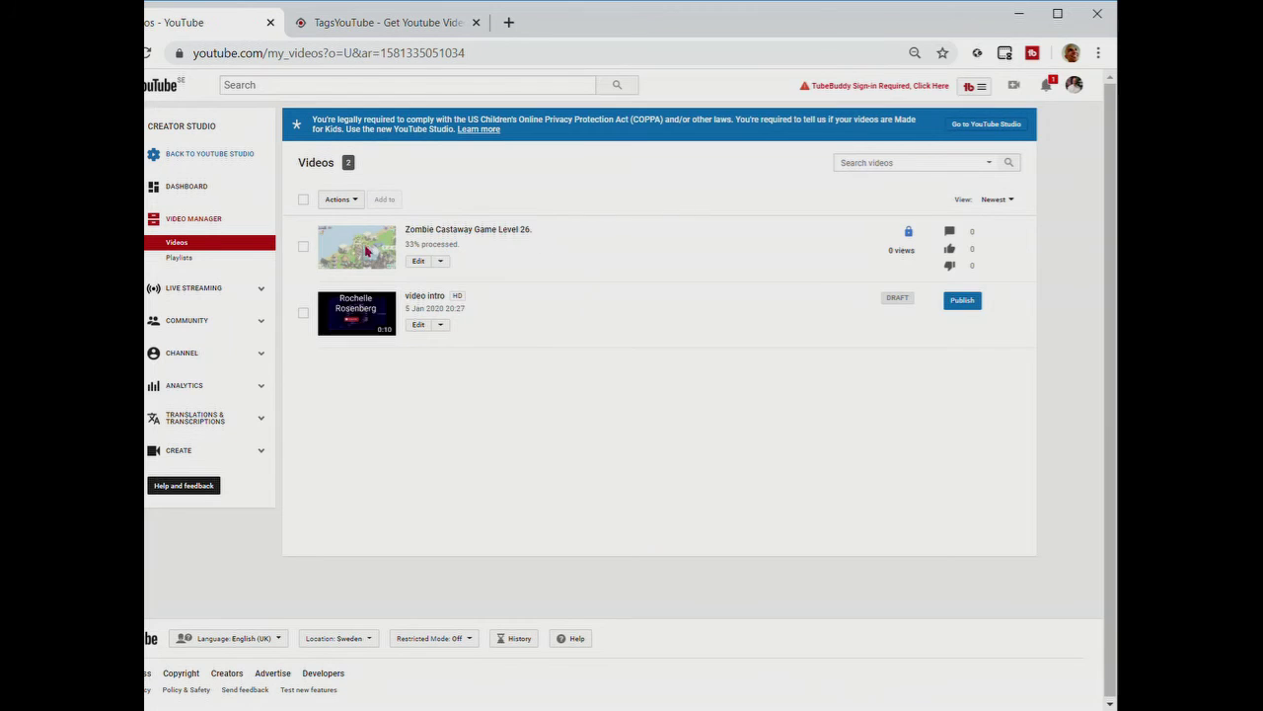
pyautogui.click(430, 231)
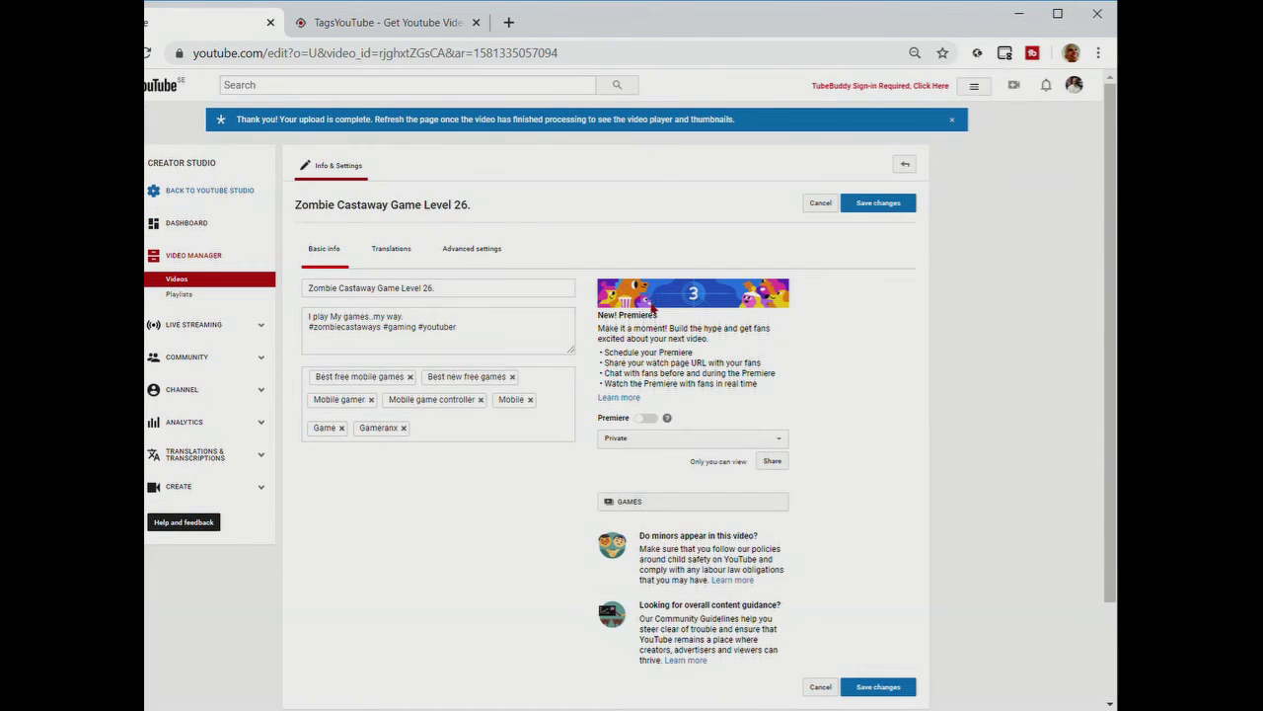
pyautogui.click(489, 256)
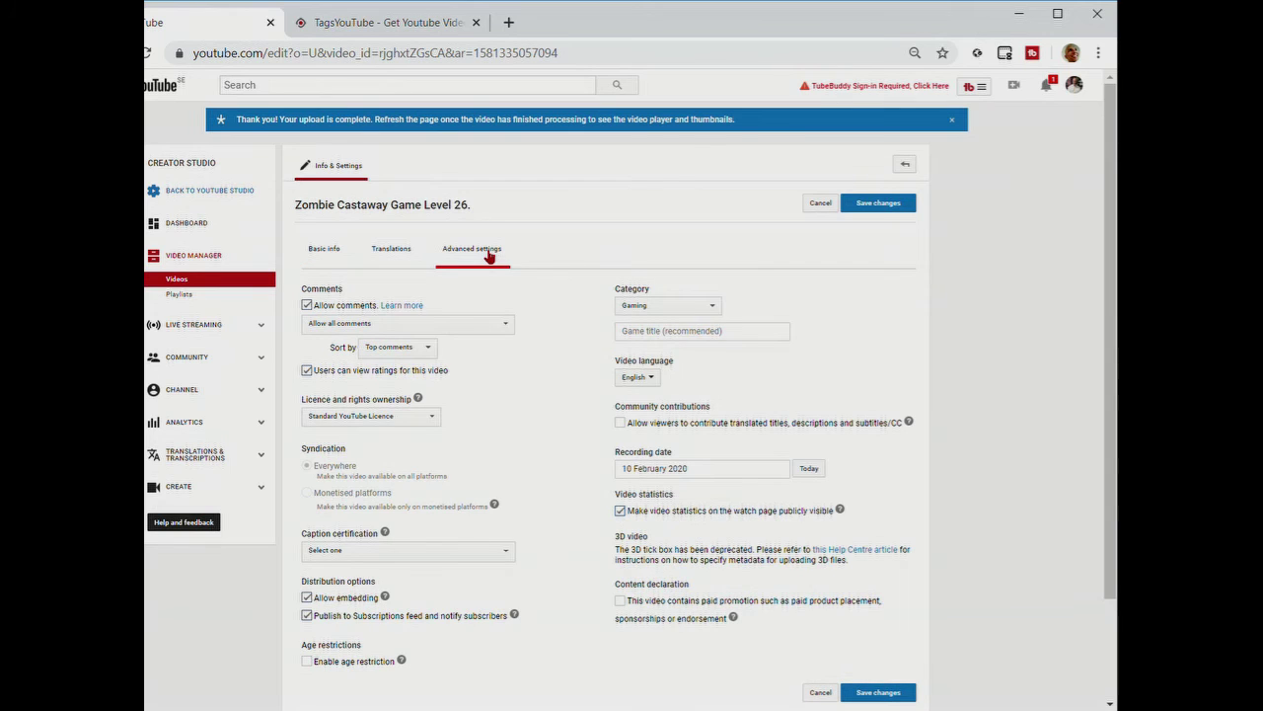
pyautogui.click(887, 202)
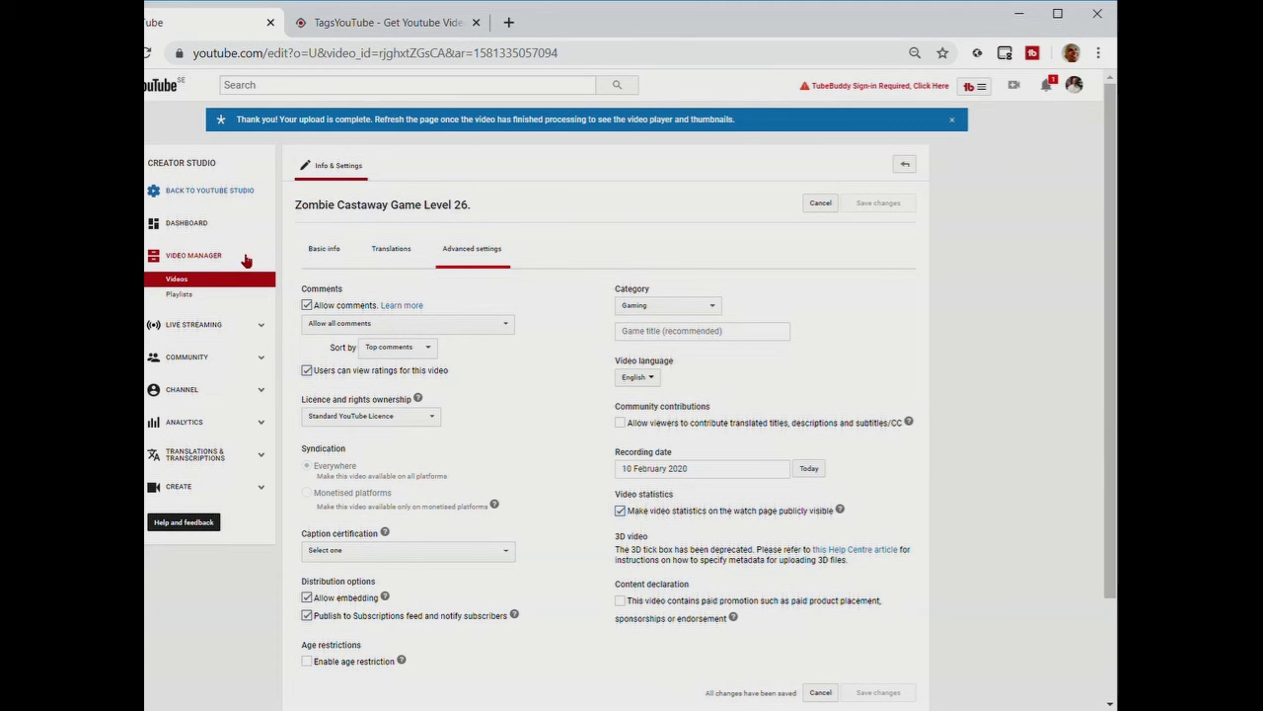
# Return to the new YouTube Studio, cancel the switch back to the classic version, and open the channel's video list
pyautogui.click(188, 223)
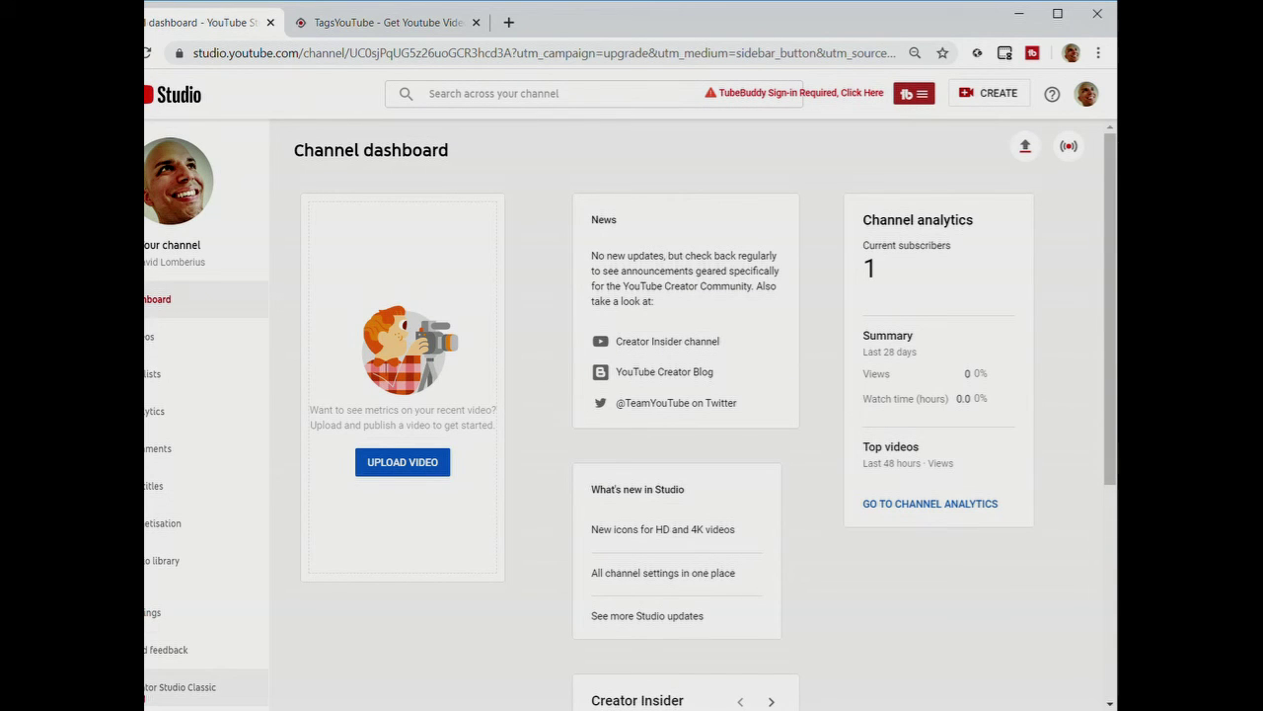
pyautogui.click(180, 687)
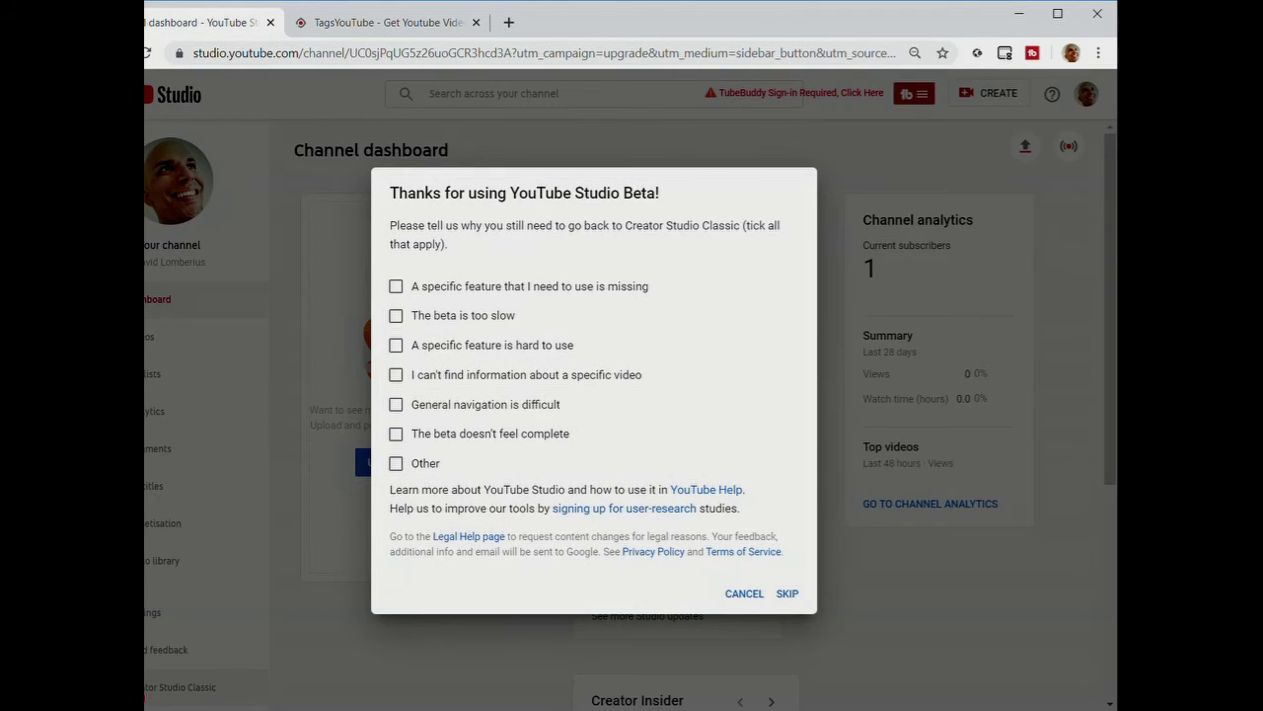
pyautogui.click(744, 596)
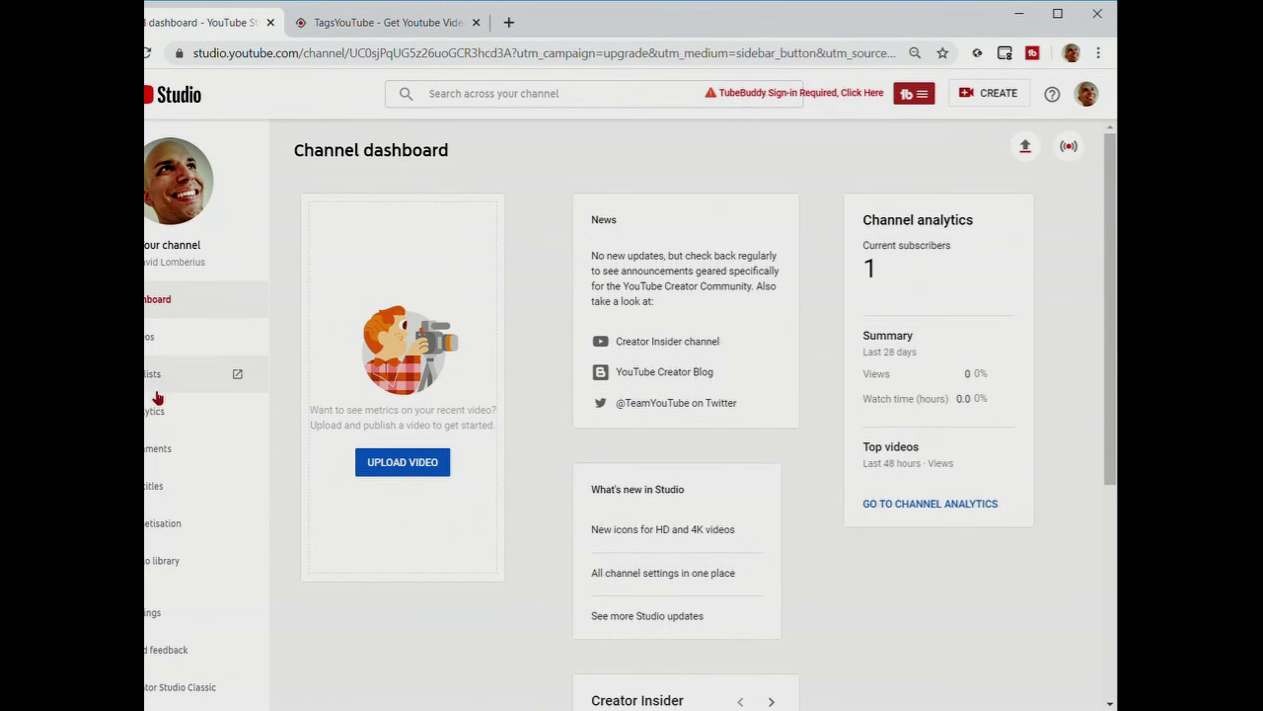
pyautogui.click(153, 338)
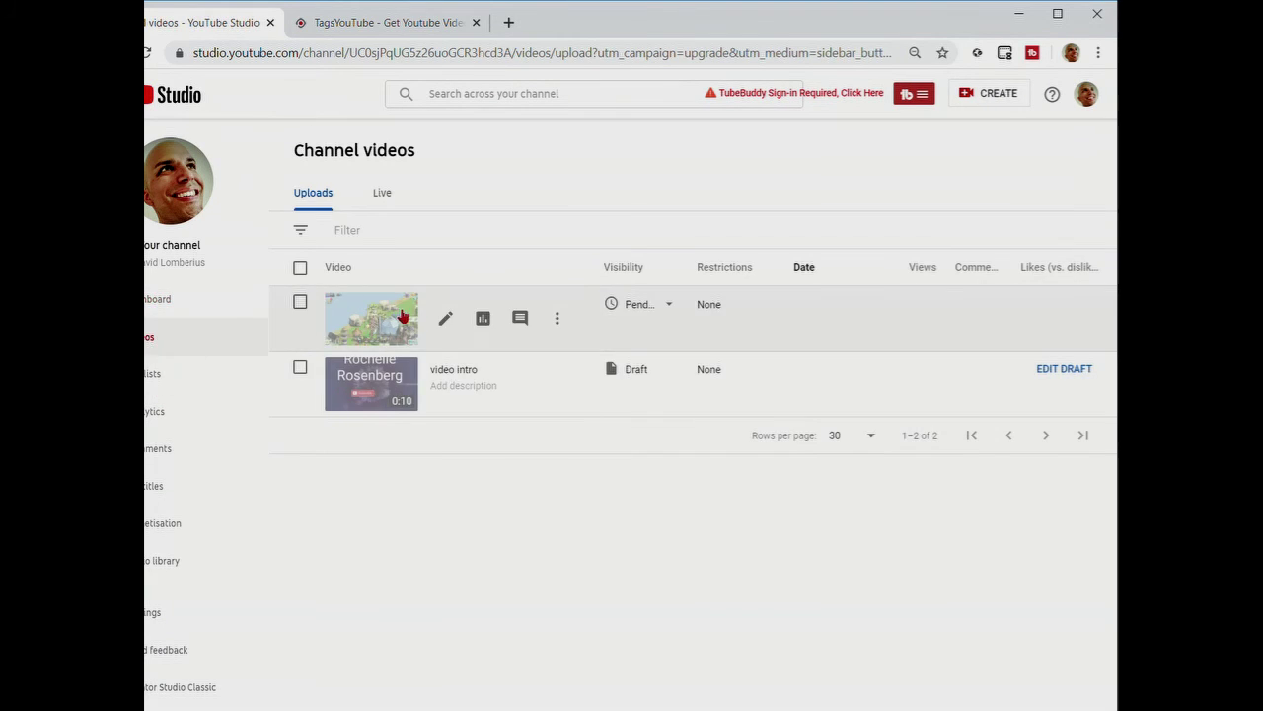
pyautogui.click(559, 319)
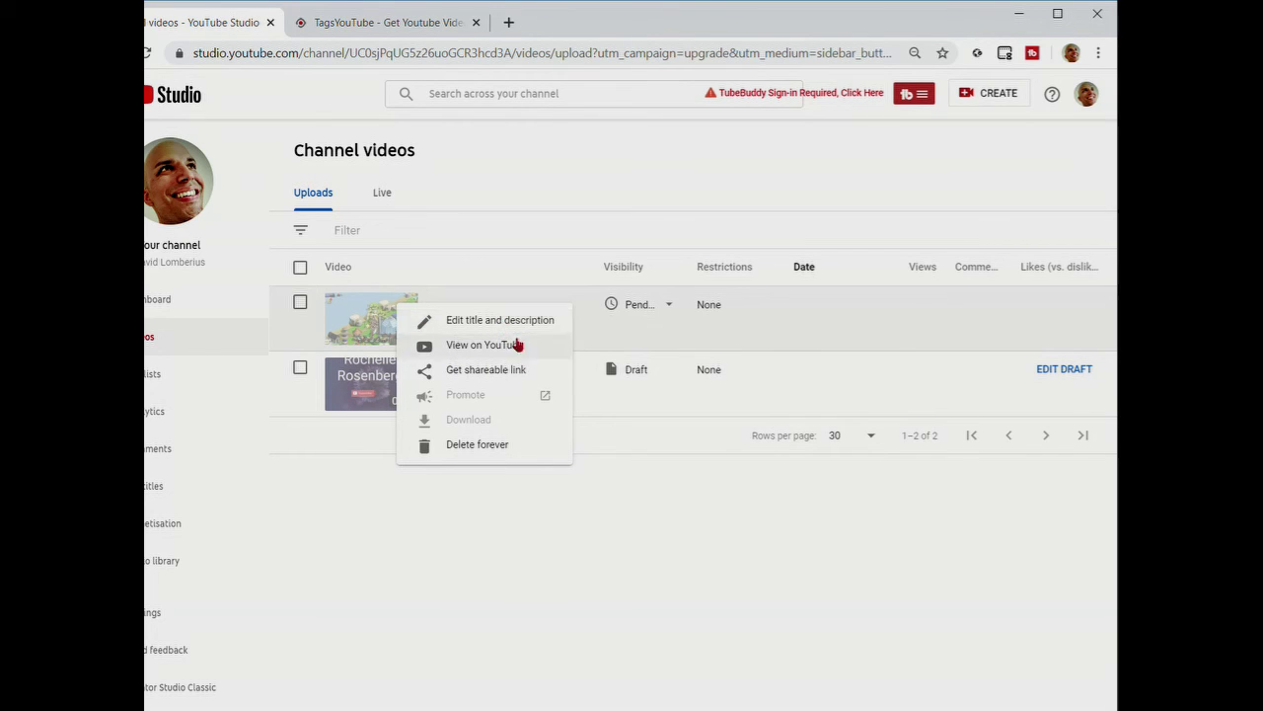
pyautogui.click(513, 331)
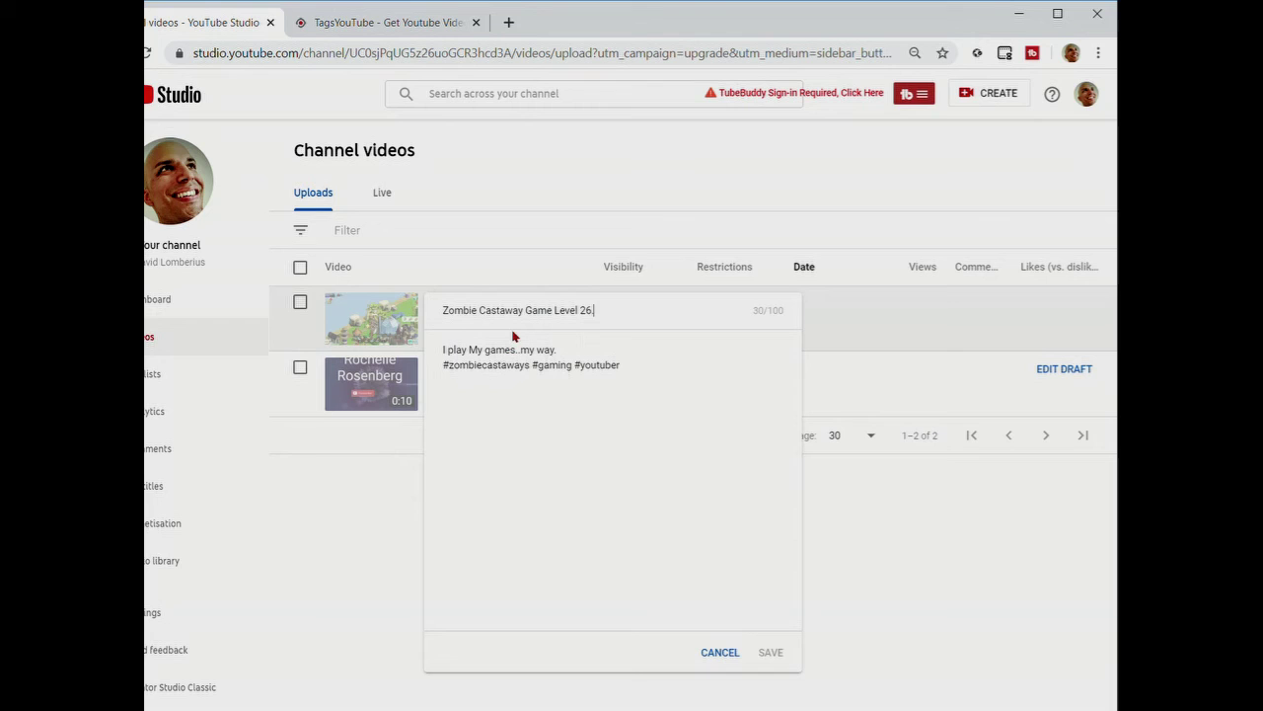
pyautogui.click(719, 652)
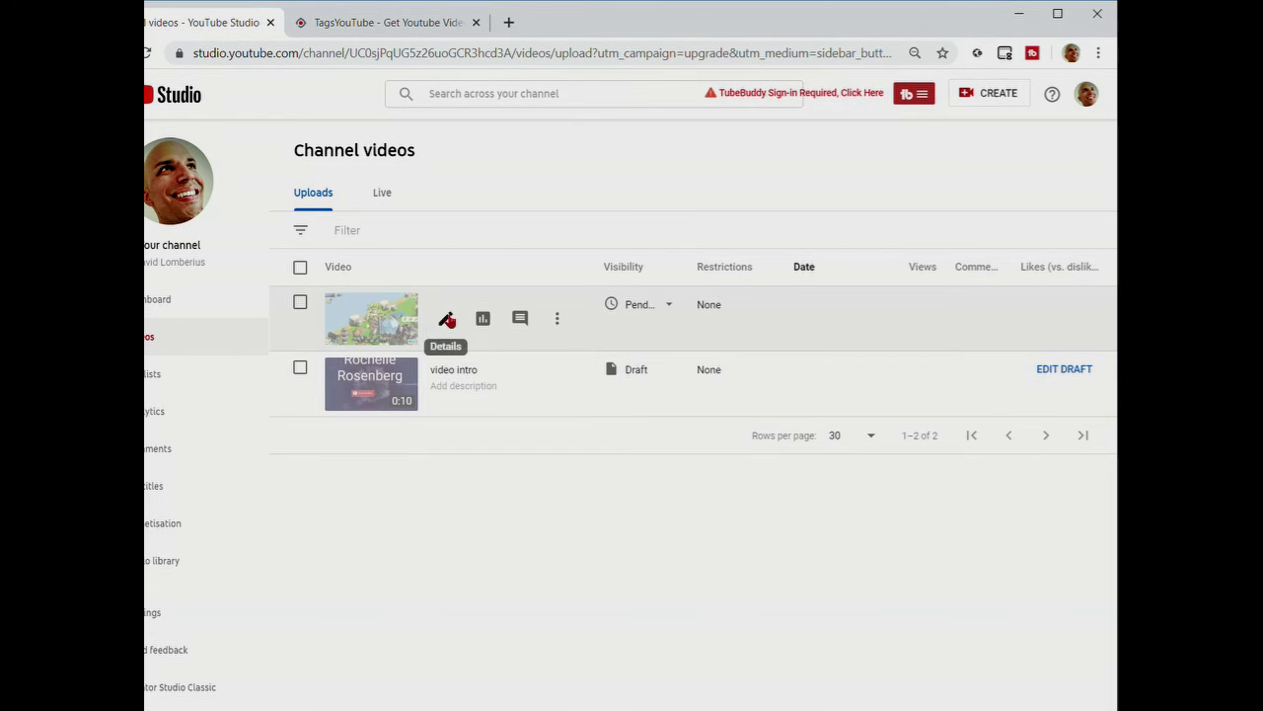
# Look through the gaming video's subtitles, analytics and details pages and the general channel settings without changing anything
pyautogui.click(447, 319)
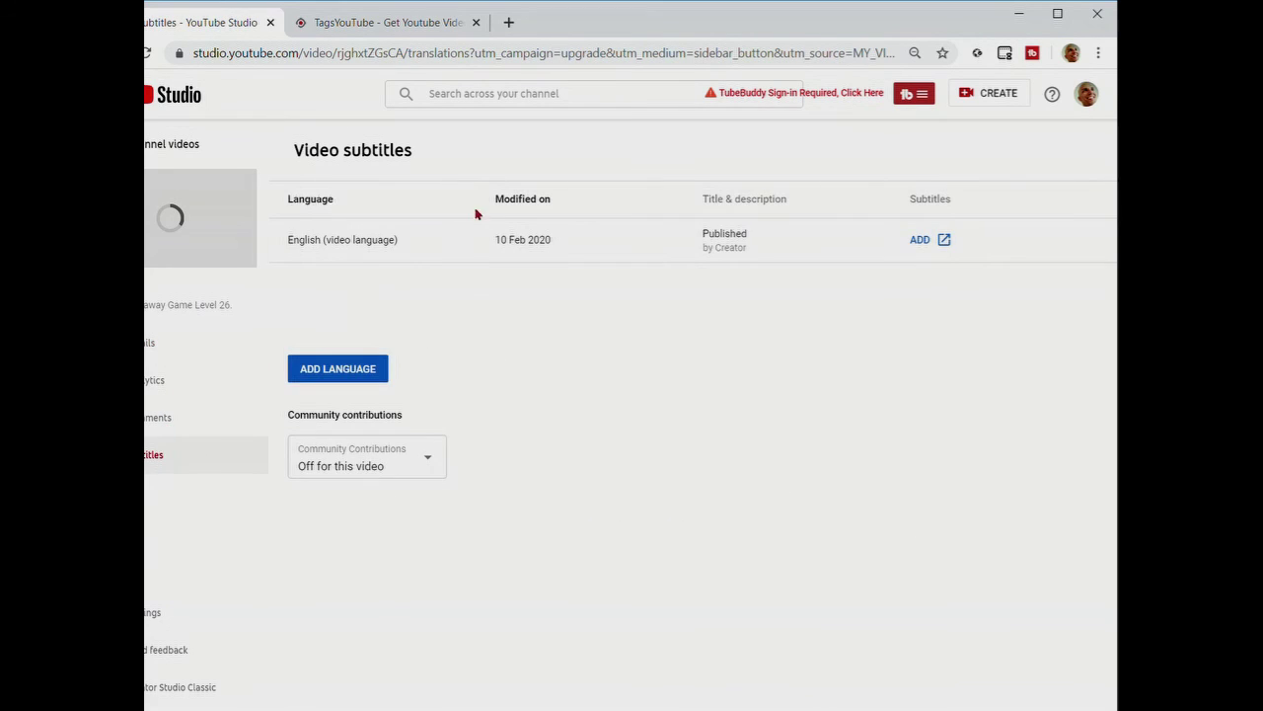
pyautogui.click(152, 385)
pyautogui.click(161, 346)
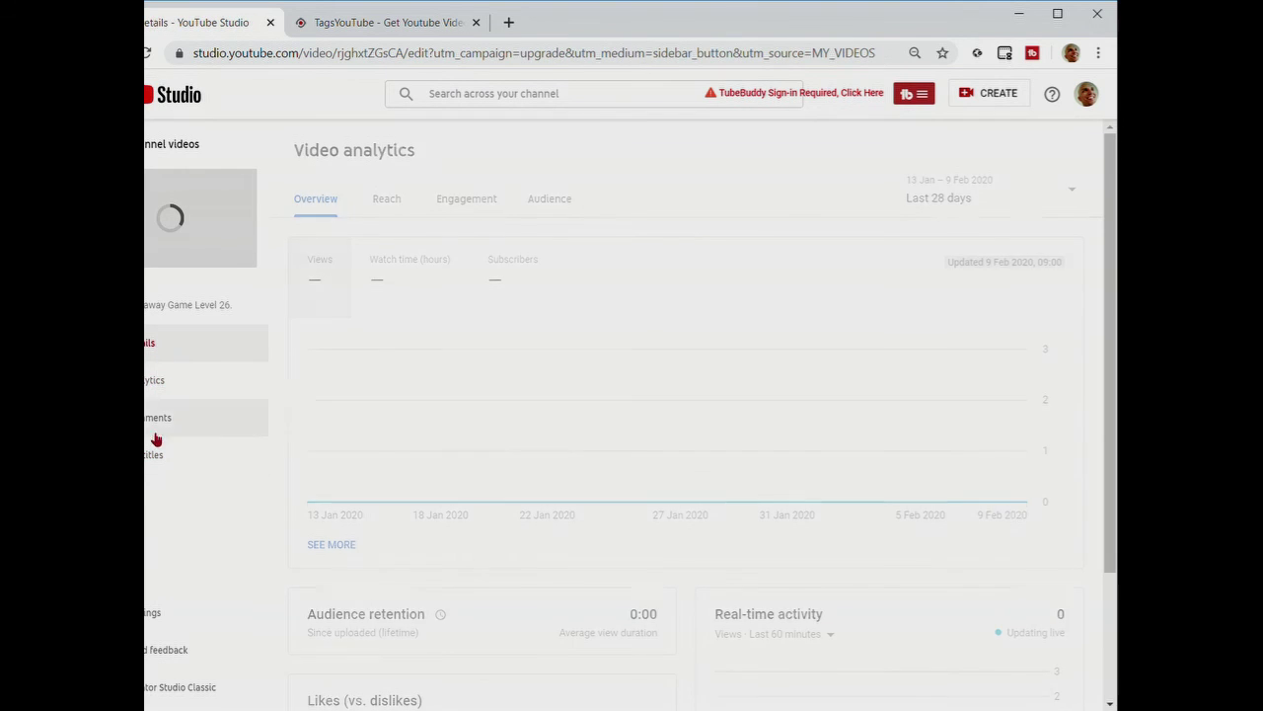
pyautogui.click(174, 614)
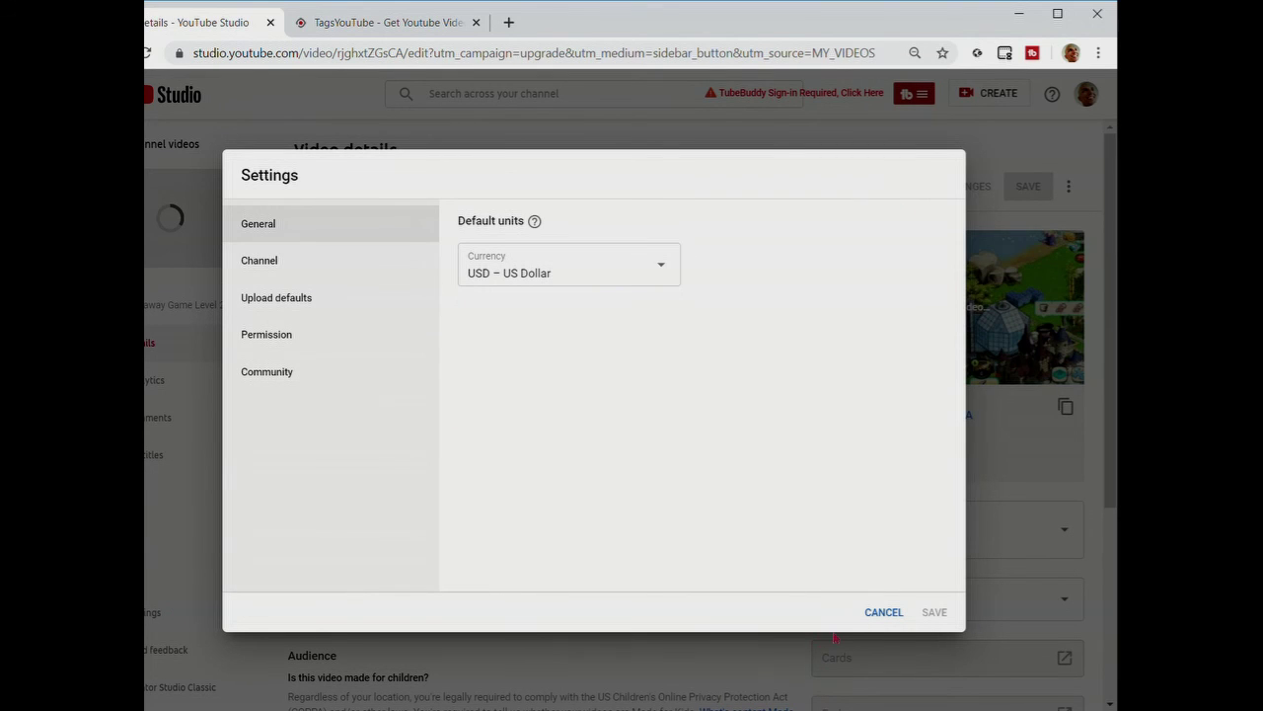
pyautogui.click(888, 612)
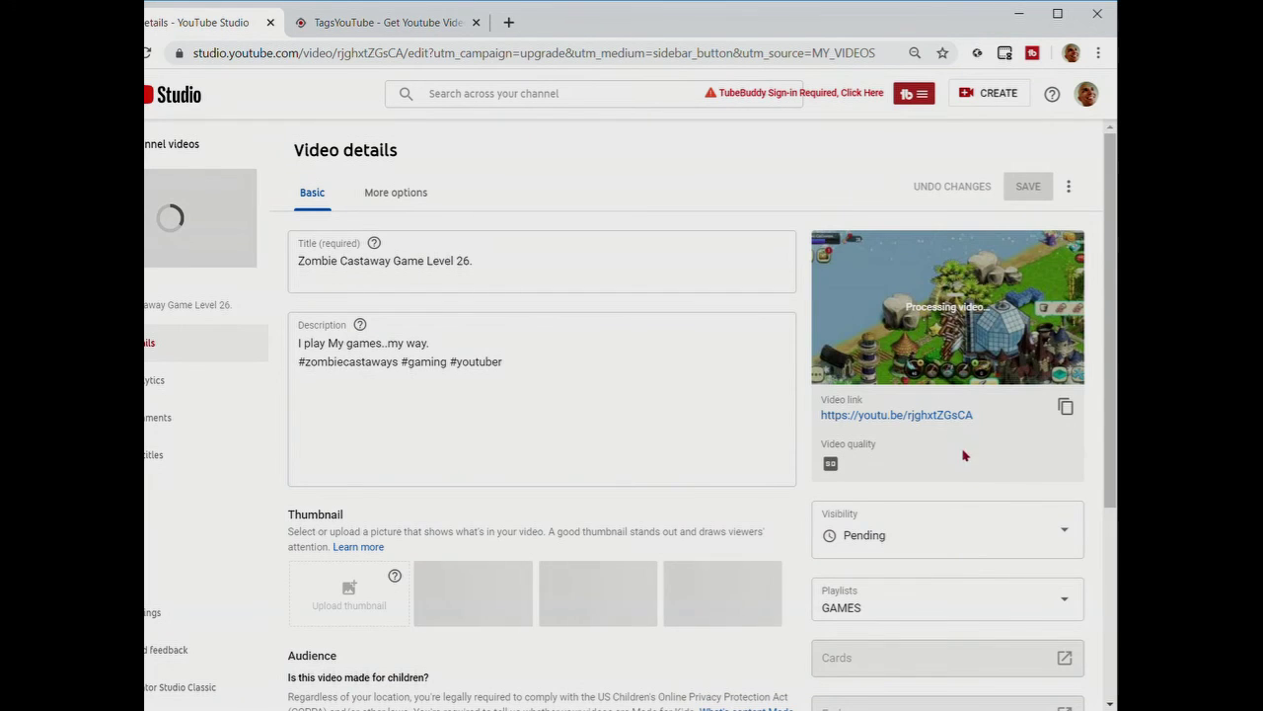
pyautogui.scroll(-3, 965, 455)
pyautogui.scroll(3, 889, 583)
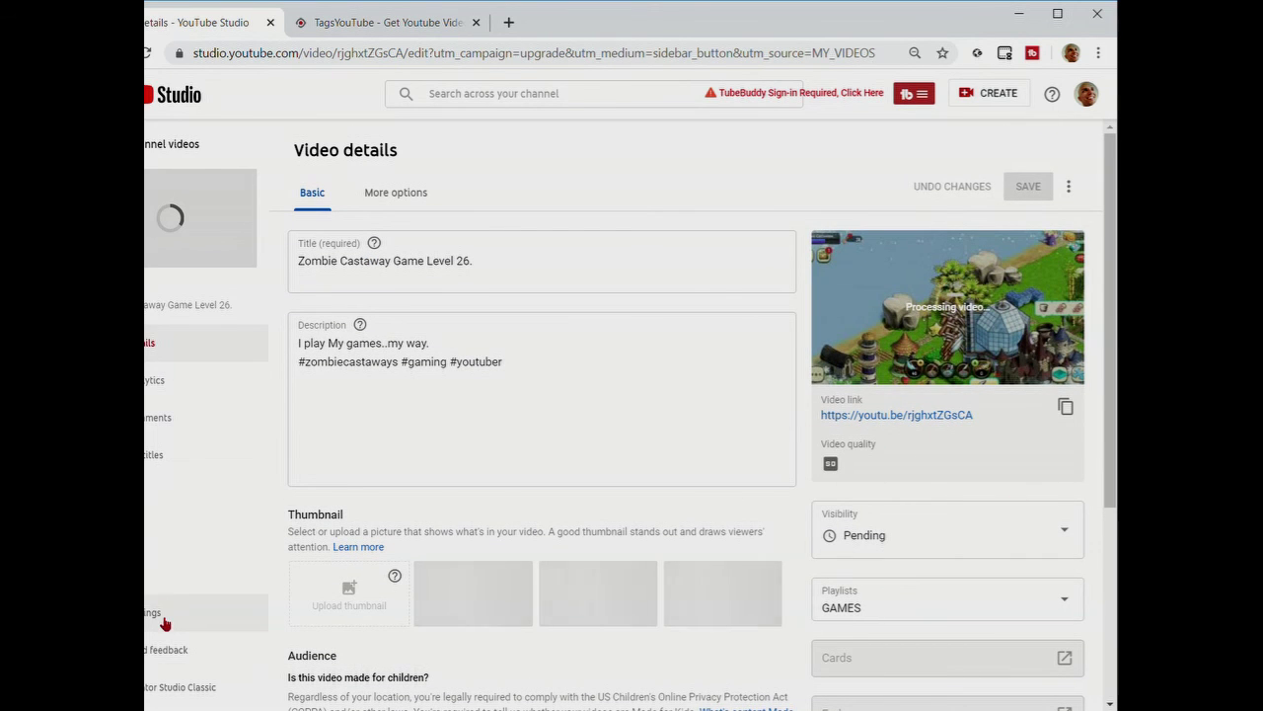
# Go back to Creator Studio Classic without answering the survey and view the video's advanced settings
pyautogui.click(183, 687)
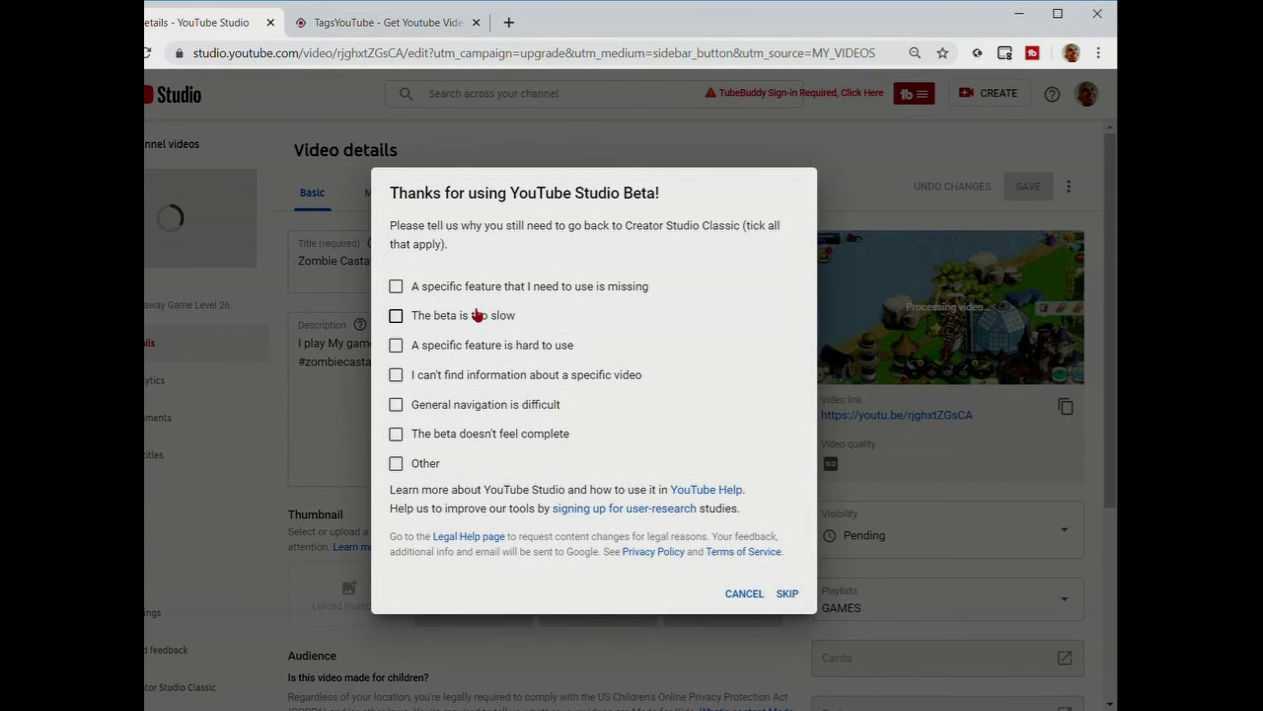
pyautogui.click(787, 593)
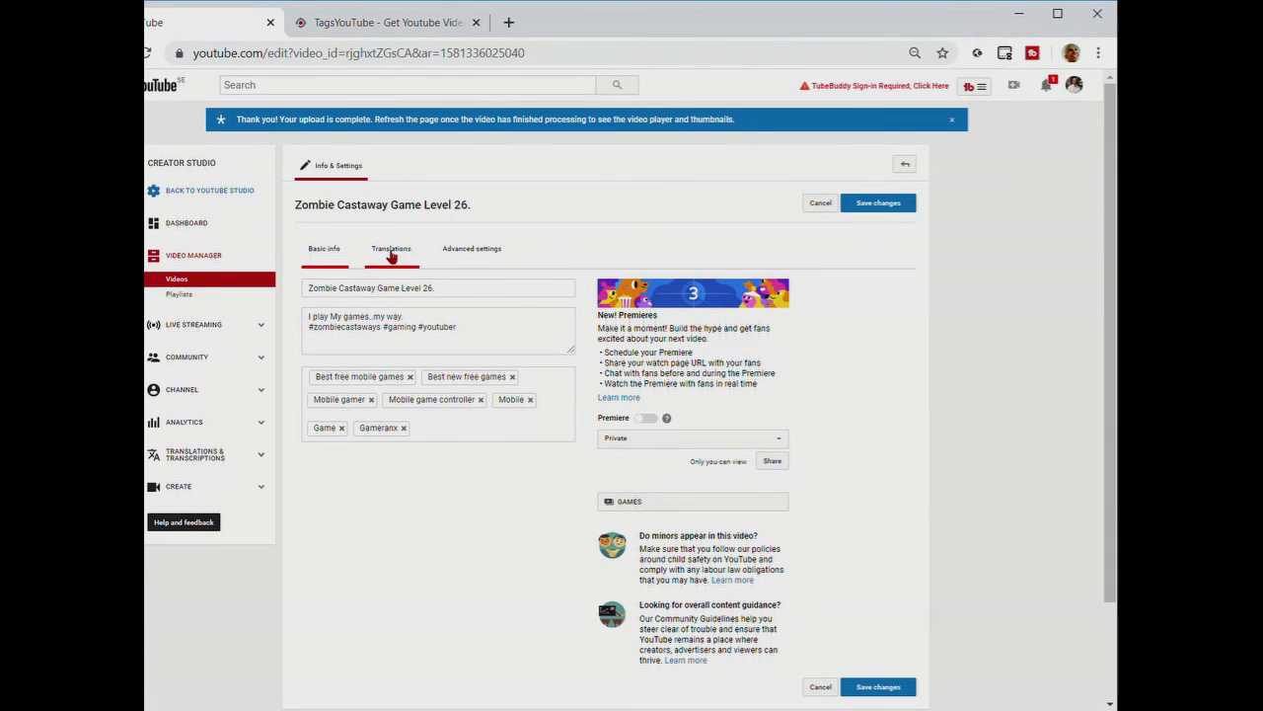
pyautogui.click(496, 260)
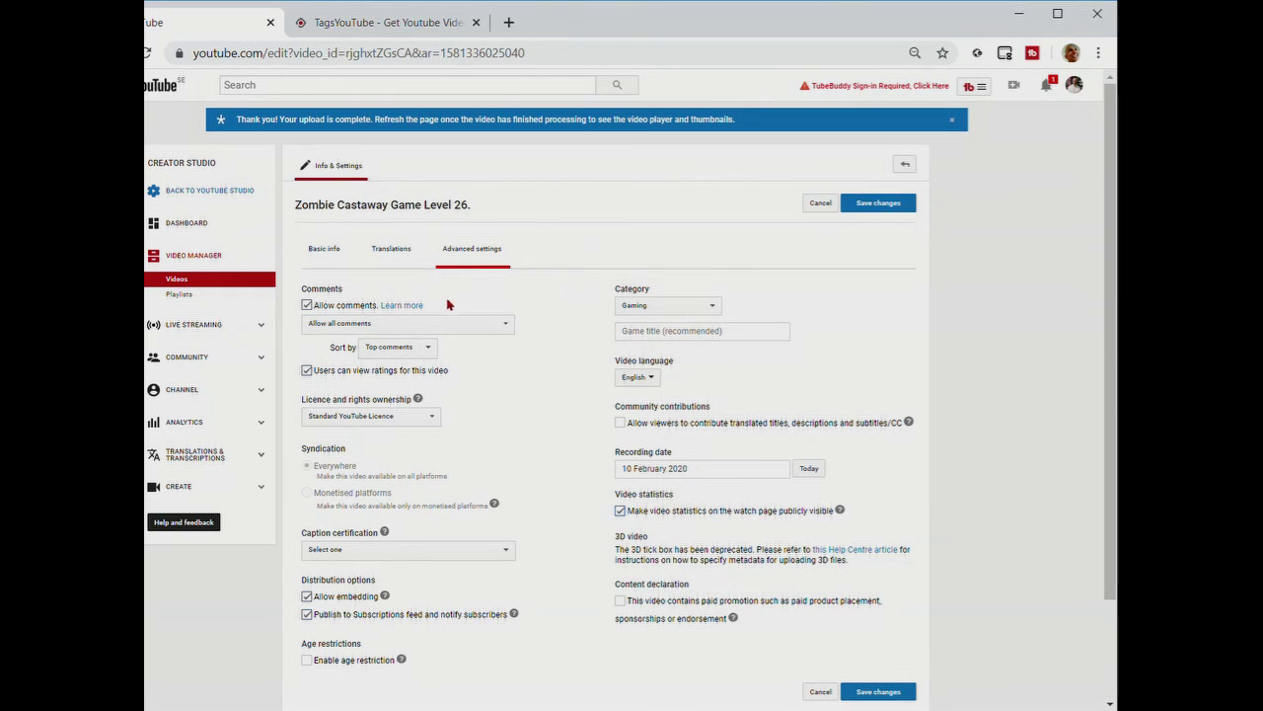
# Look through the channel's playlists, audio library, status and features, and comments pages
pyautogui.click(180, 281)
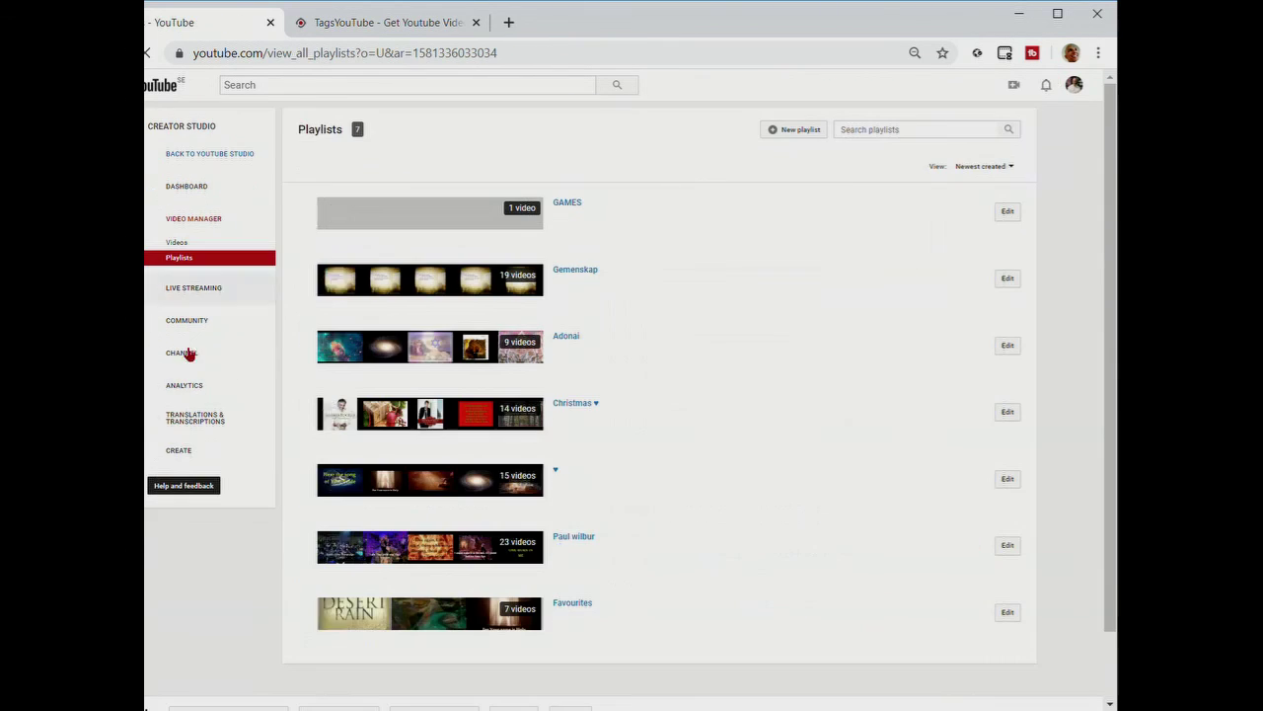
pyautogui.click(209, 449)
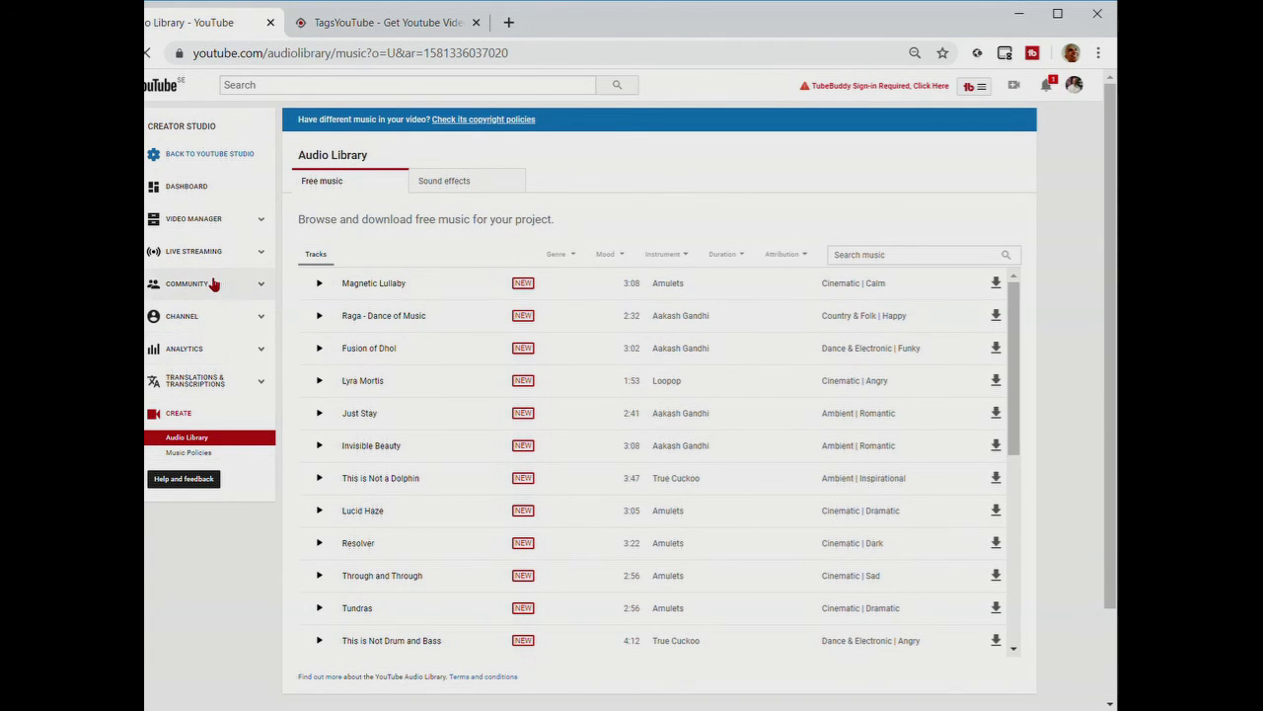
pyautogui.click(209, 320)
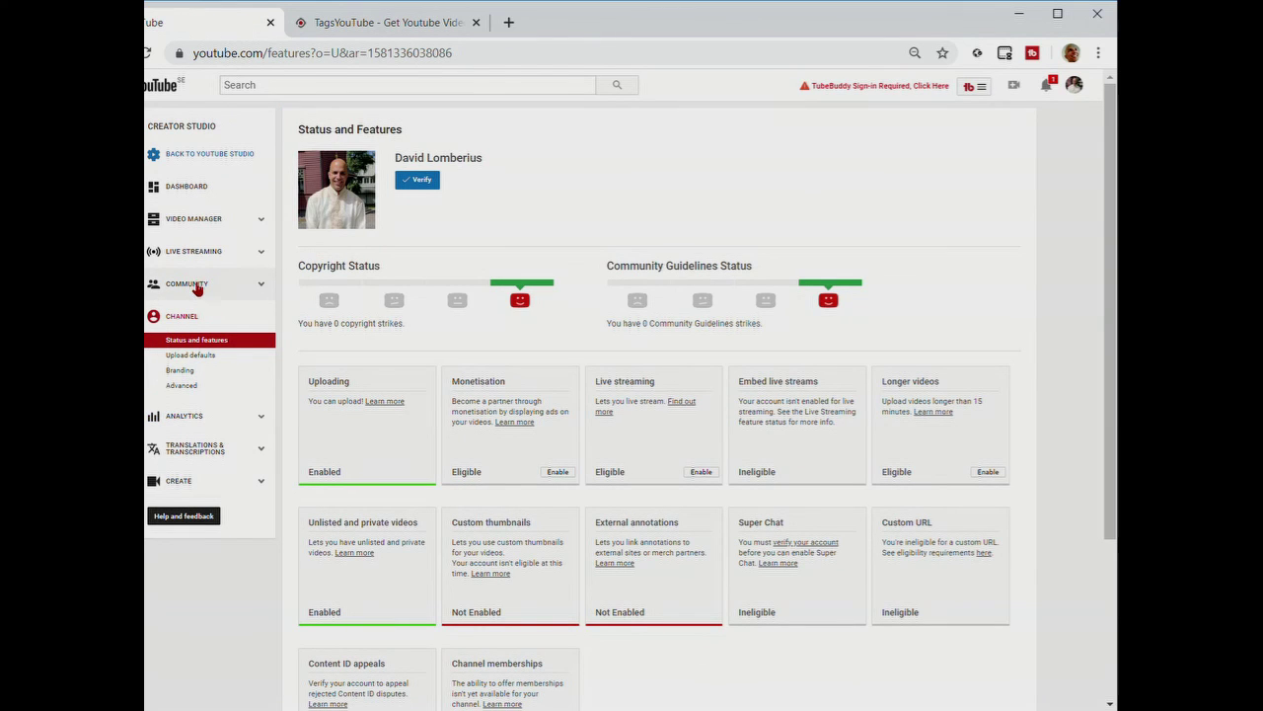
pyautogui.click(196, 286)
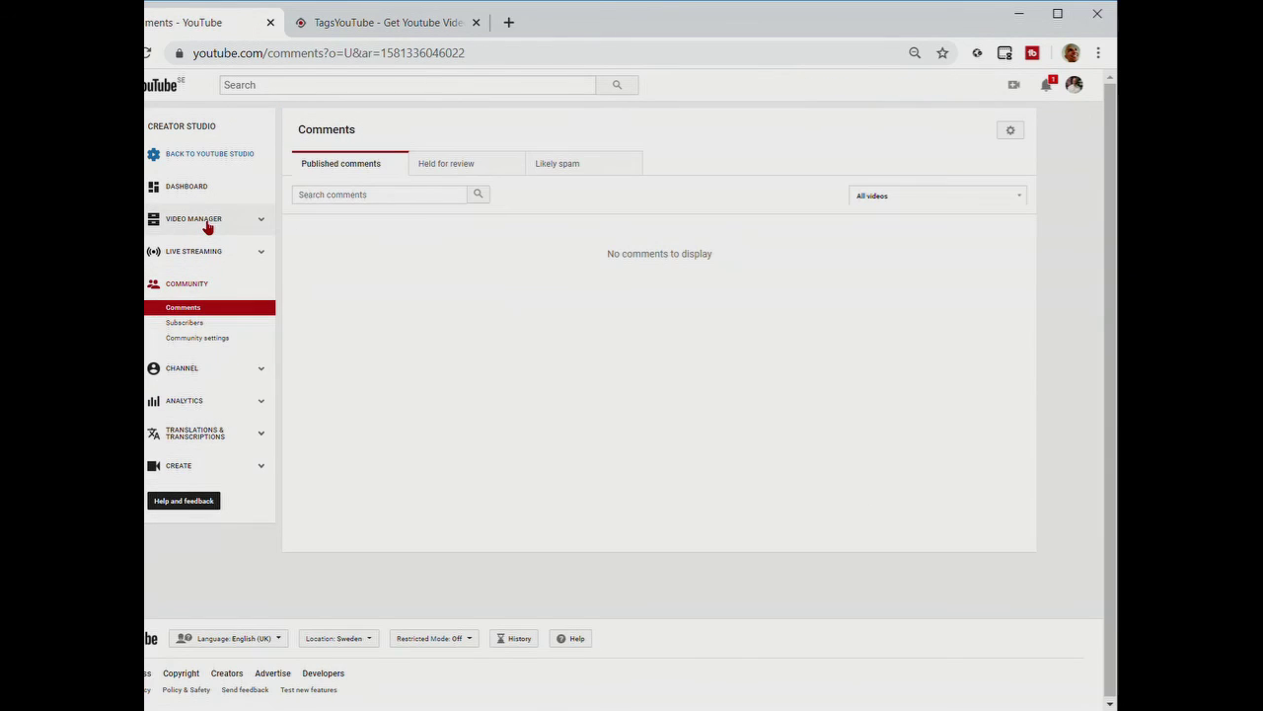
# Open Zombie Castaway Game Level 26. for editing from the video list, set its visibility to Public, and publish it
pyautogui.click(208, 225)
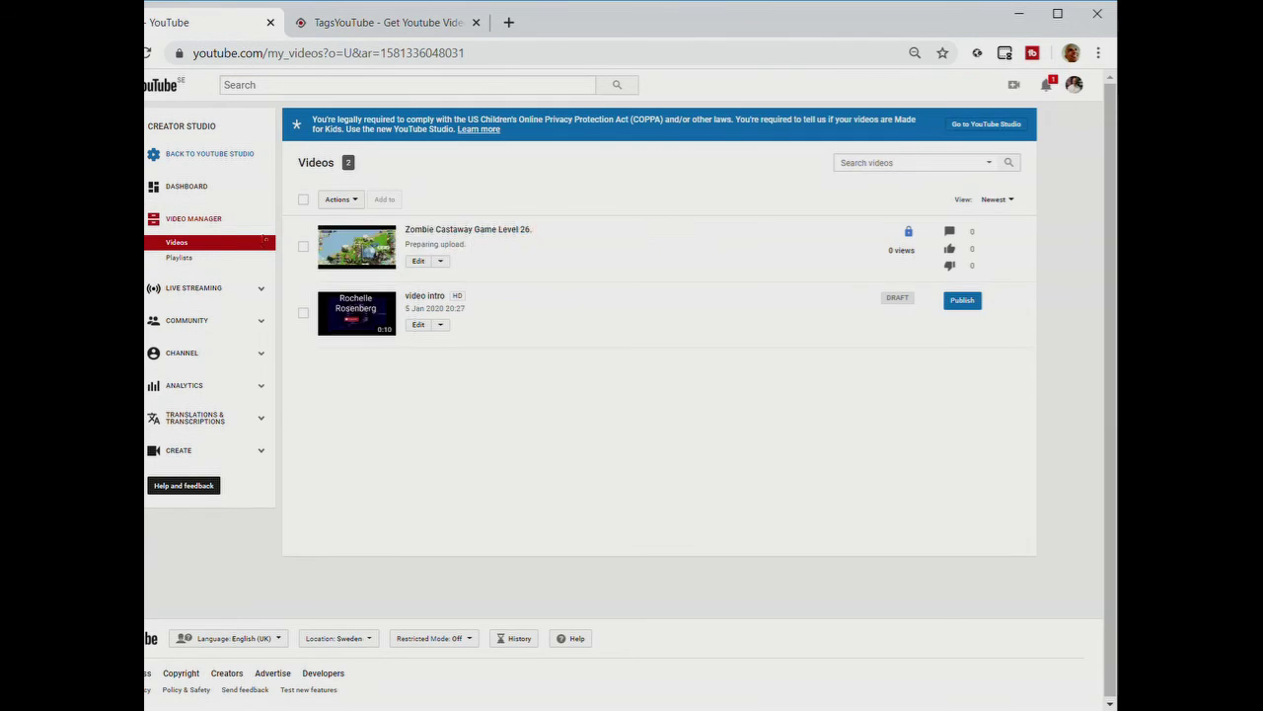
pyautogui.click(418, 263)
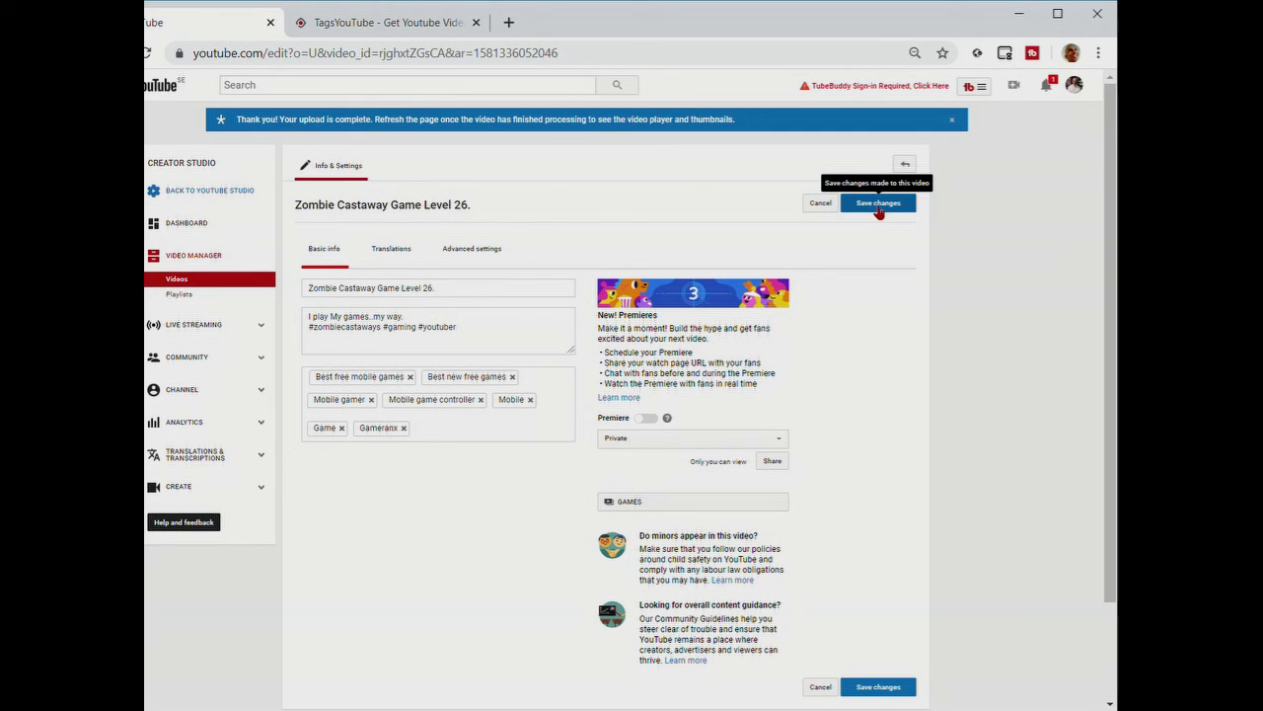
pyautogui.click(741, 442)
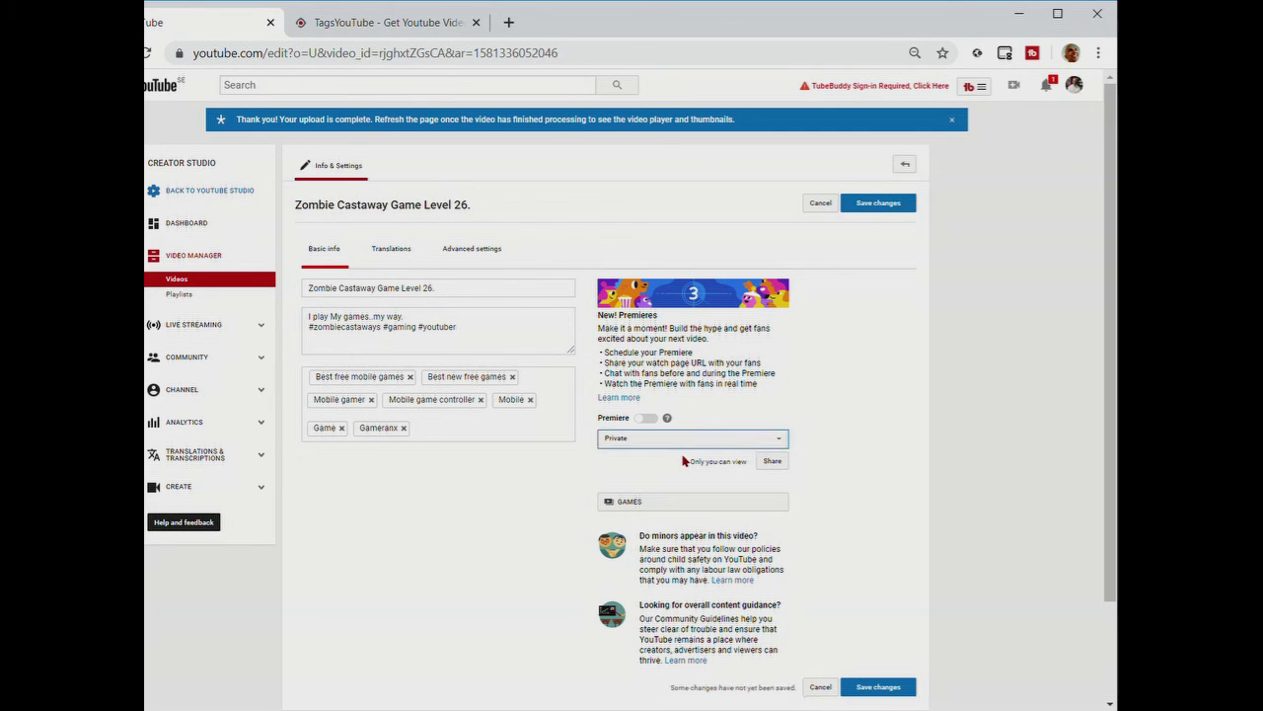
pyautogui.click(682, 460)
pyautogui.click(877, 202)
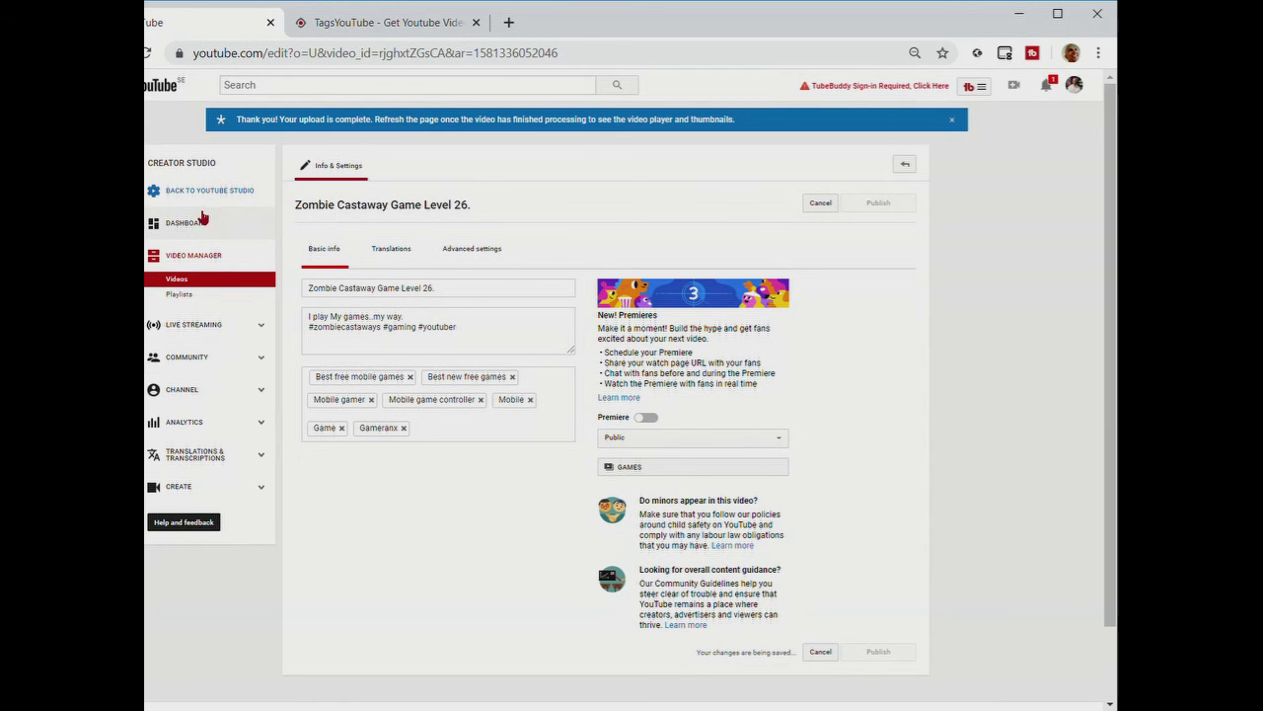